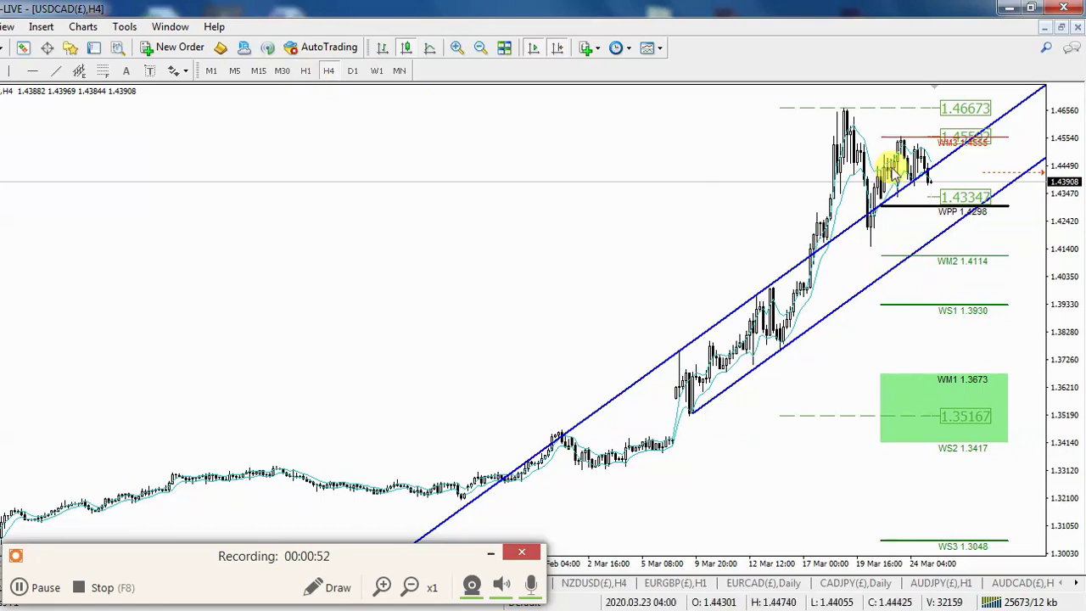
Switch the USDCAD chart to one-hour candles, showing daily pivots from DPP 1.4448 down to DS3
left_click(306, 72)
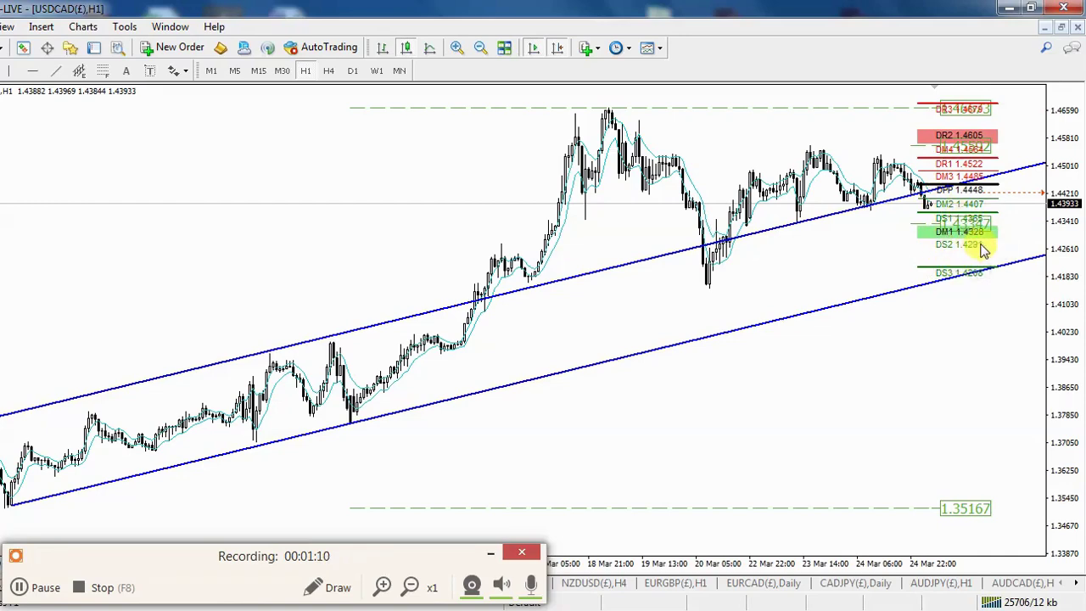
Compare USDCAD on H4 and H1, zoom in on H1, and read price near 1.4392 with the crosshair
left_click(328, 71)
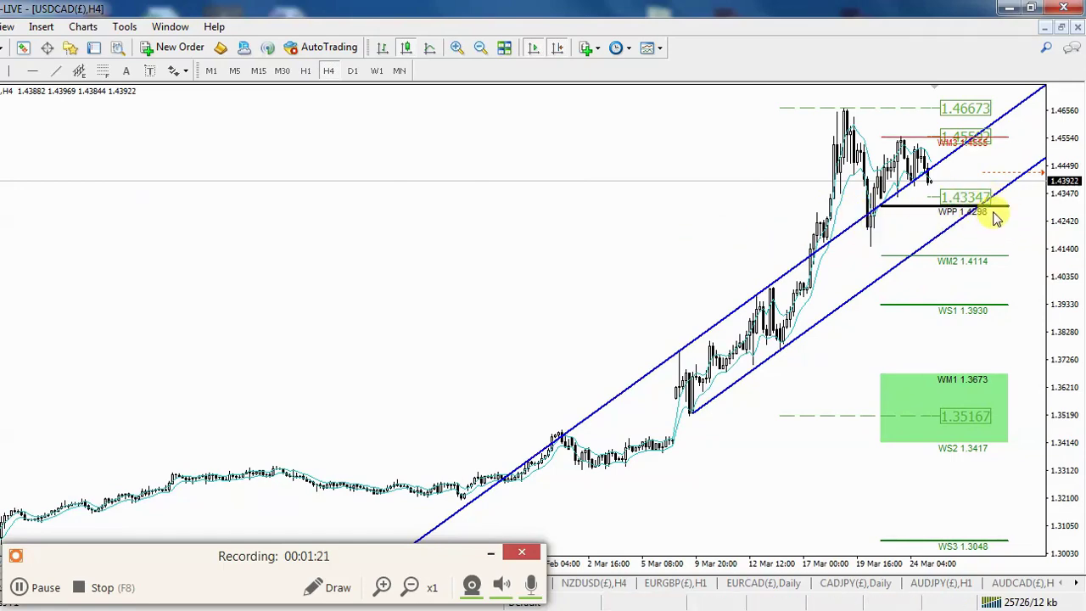
left_click(305, 70)
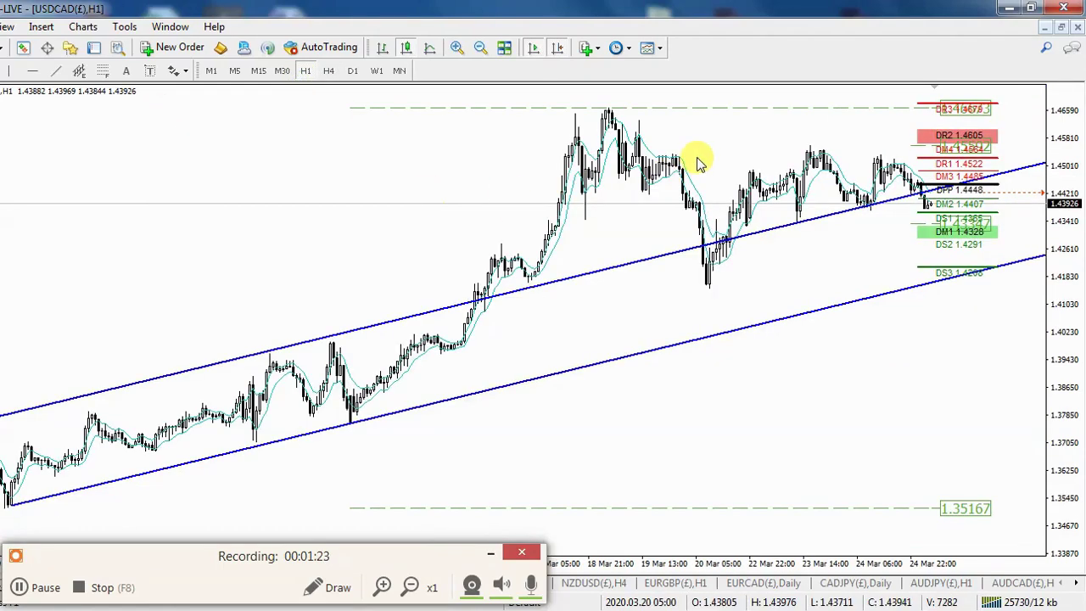
left_click(457, 48)
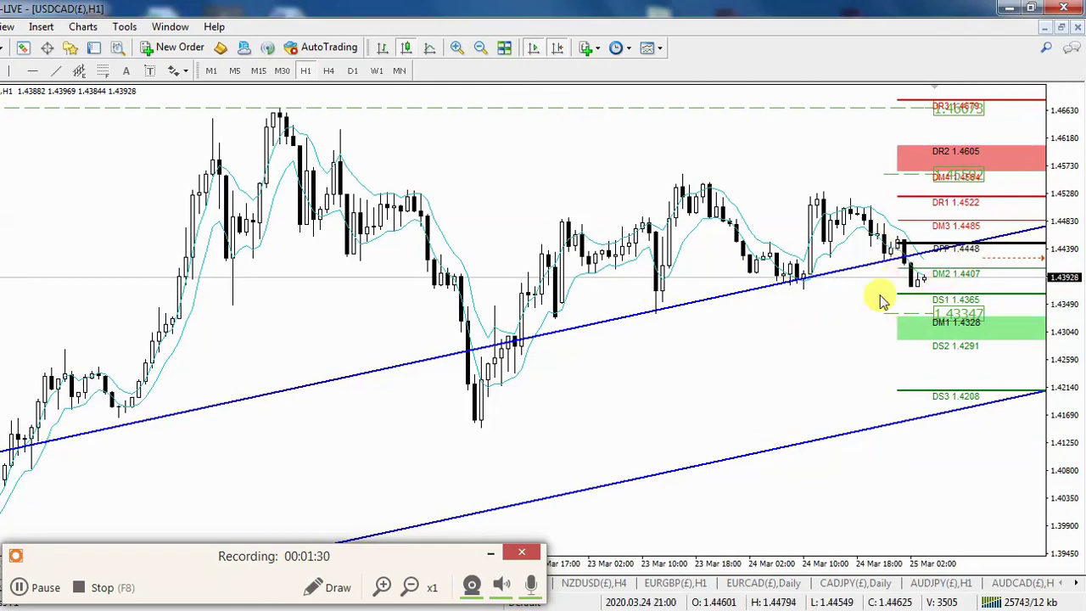
middle_click(241, 335)
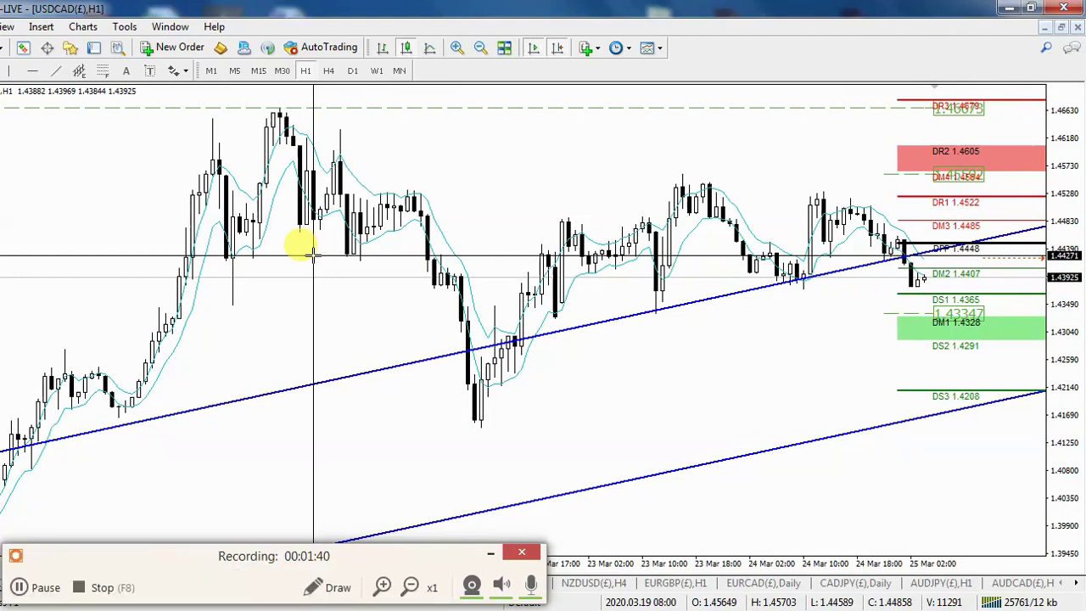
left_click(313, 252)
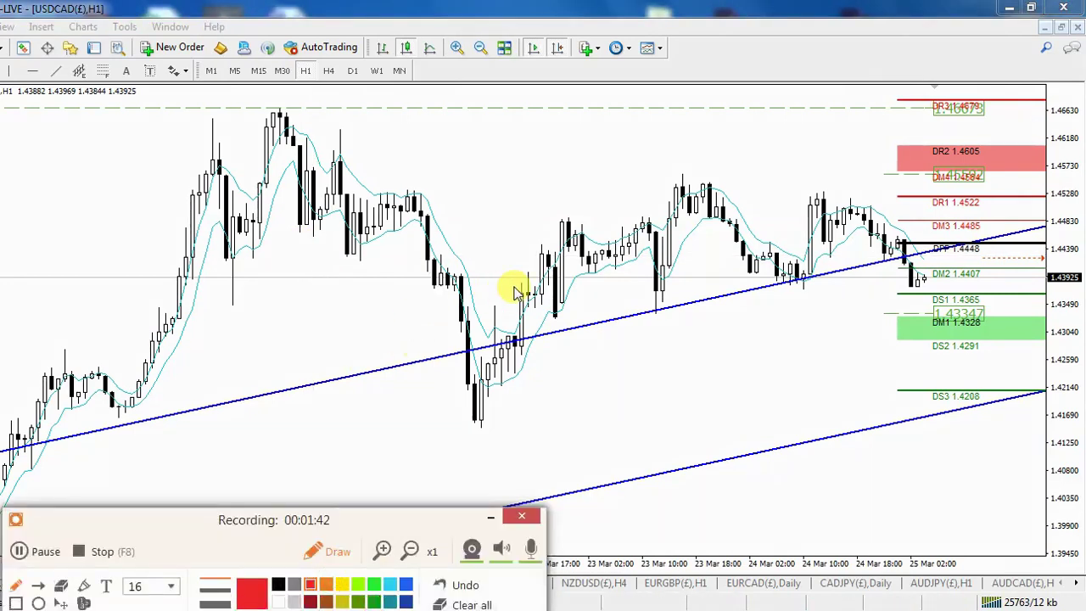
left_click_drag(537, 254, 567, 255)
left_click_drag(219, 253, 384, 253)
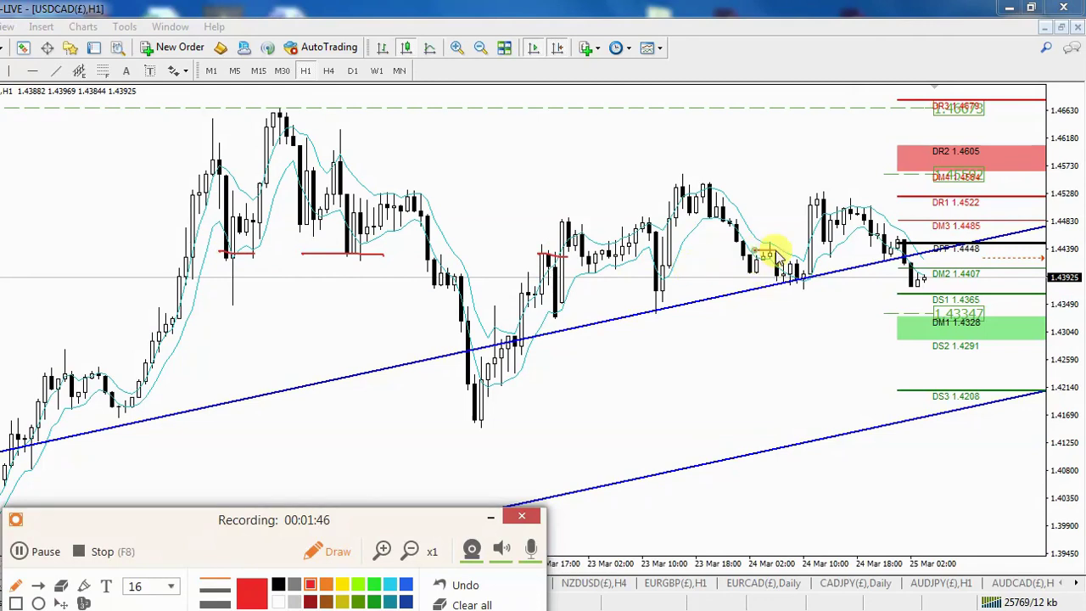
left_click_drag(753, 253, 784, 253)
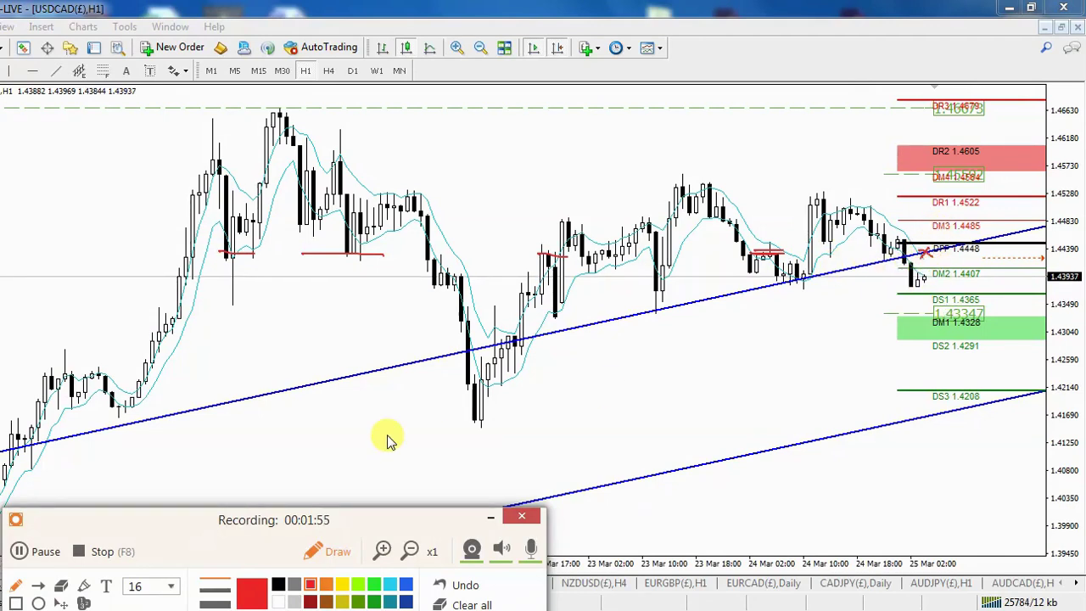
left_click(465, 602)
left_click(333, 551)
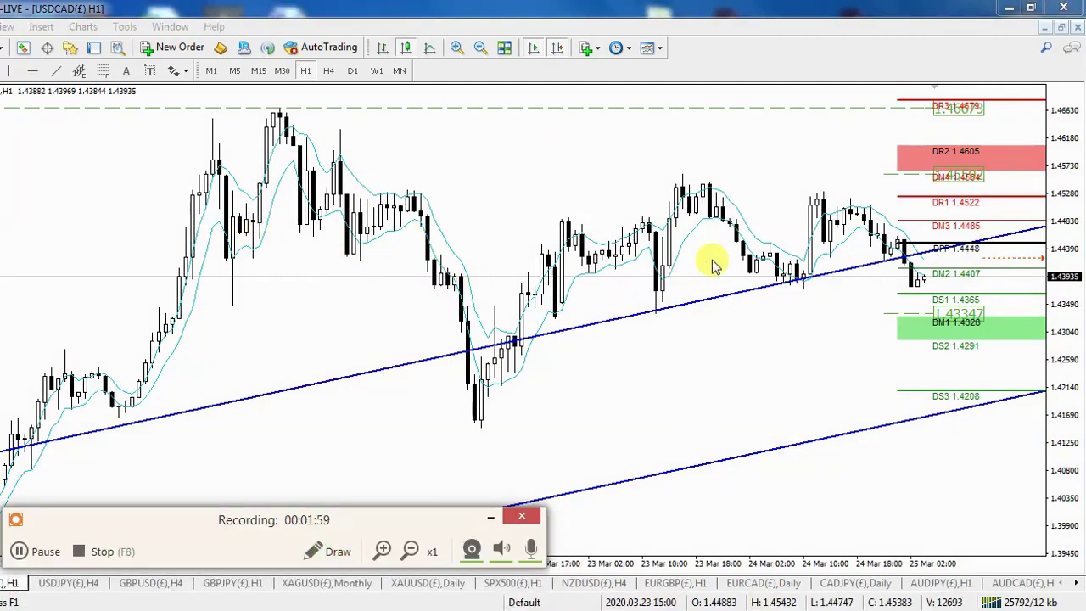
Show USDCAD on four-hour candles zoomed in, reading price near 1.4393 above WPP 1.4298 with the crosshair
left_click(478, 48)
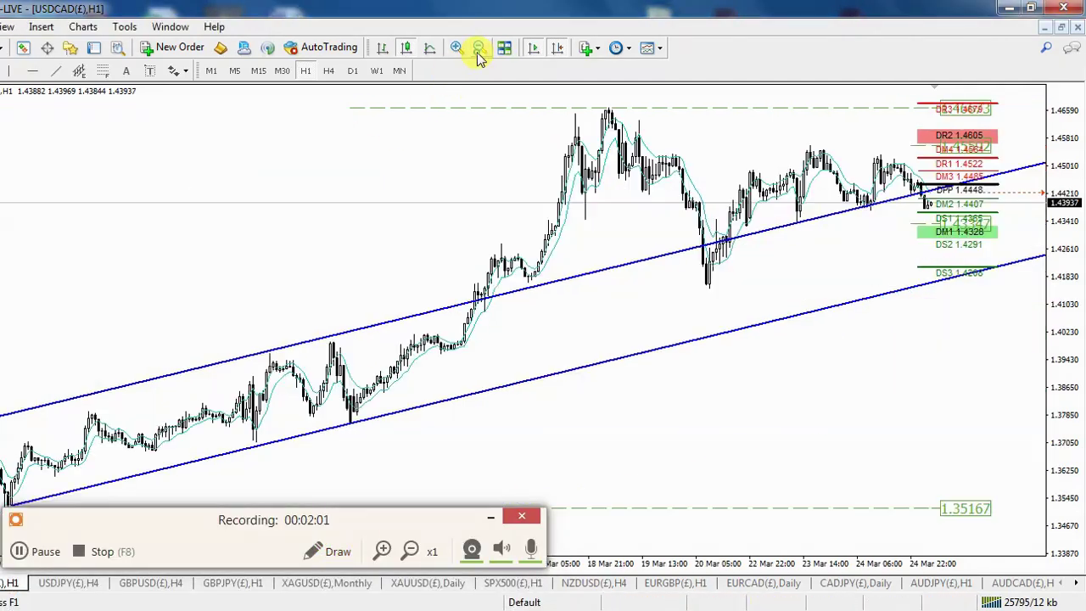
left_click(328, 70)
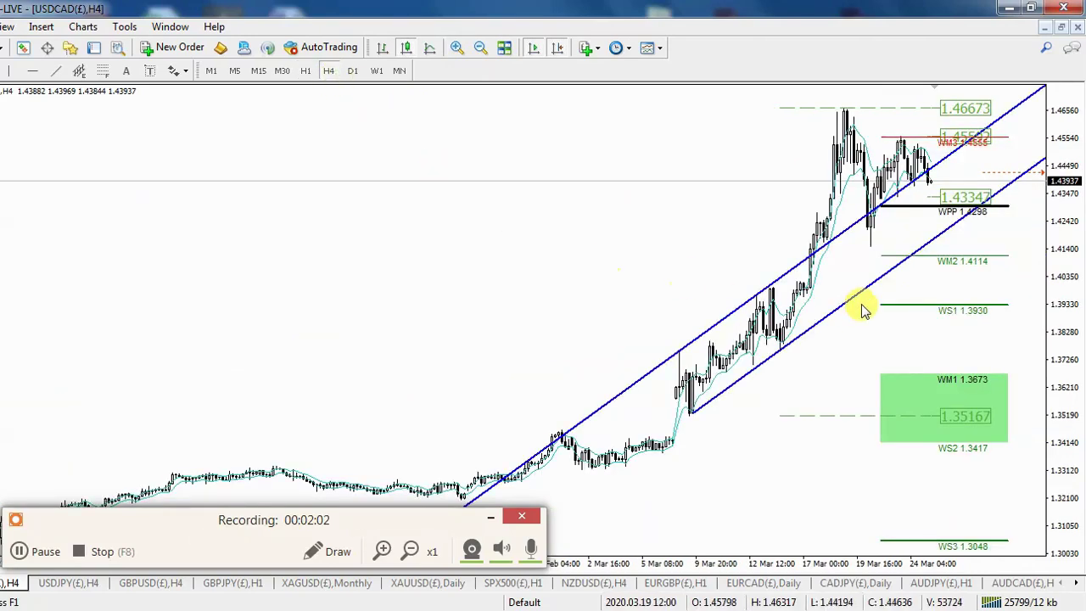
left_click(457, 48)
middle_click(722, 195)
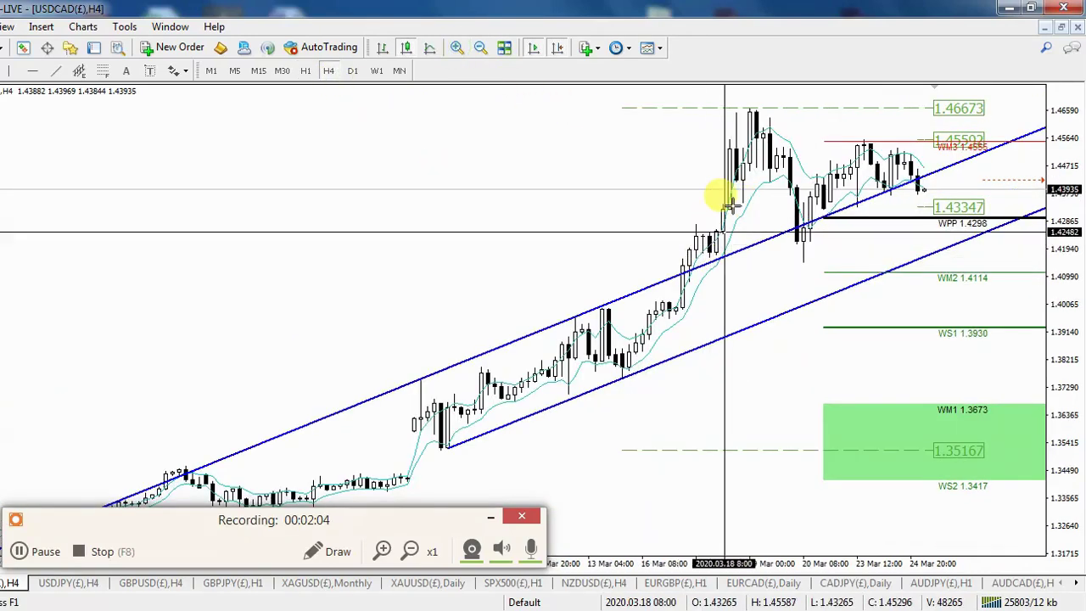
left_click(670, 176)
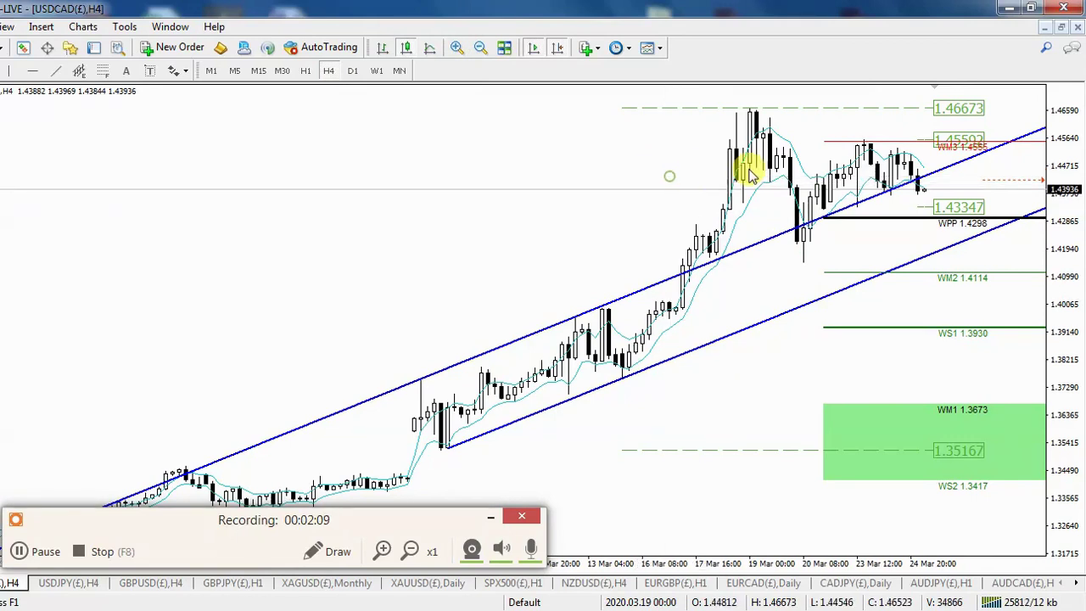
Sketch two temporary red marks at recent candle levels, clear them, and turn the crosshair back on
left_click(318, 552)
left_click_drag(744, 180, 733, 178)
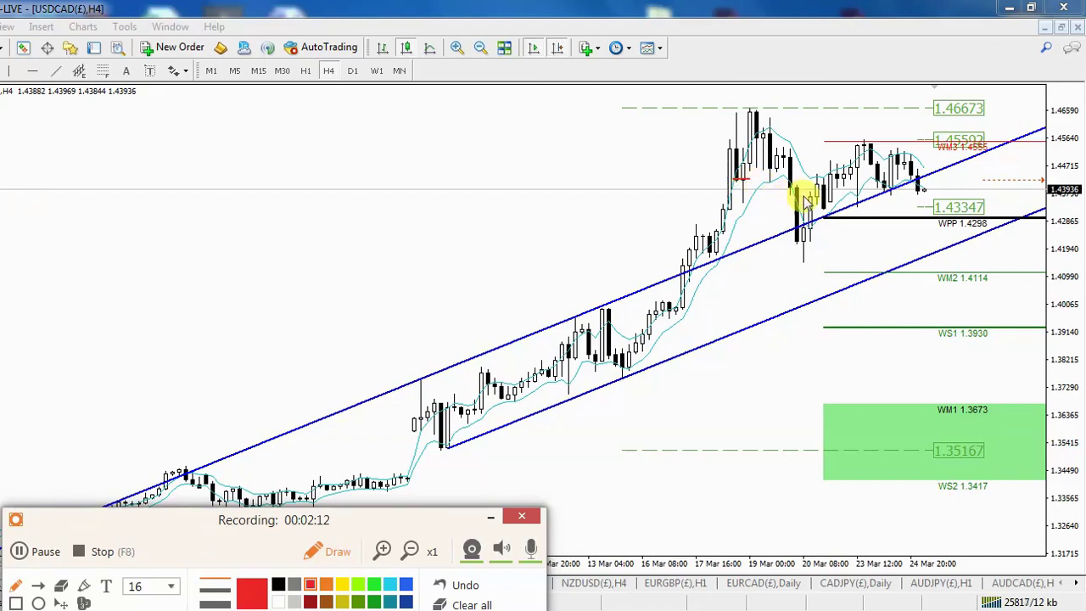
left_click_drag(827, 183, 813, 183)
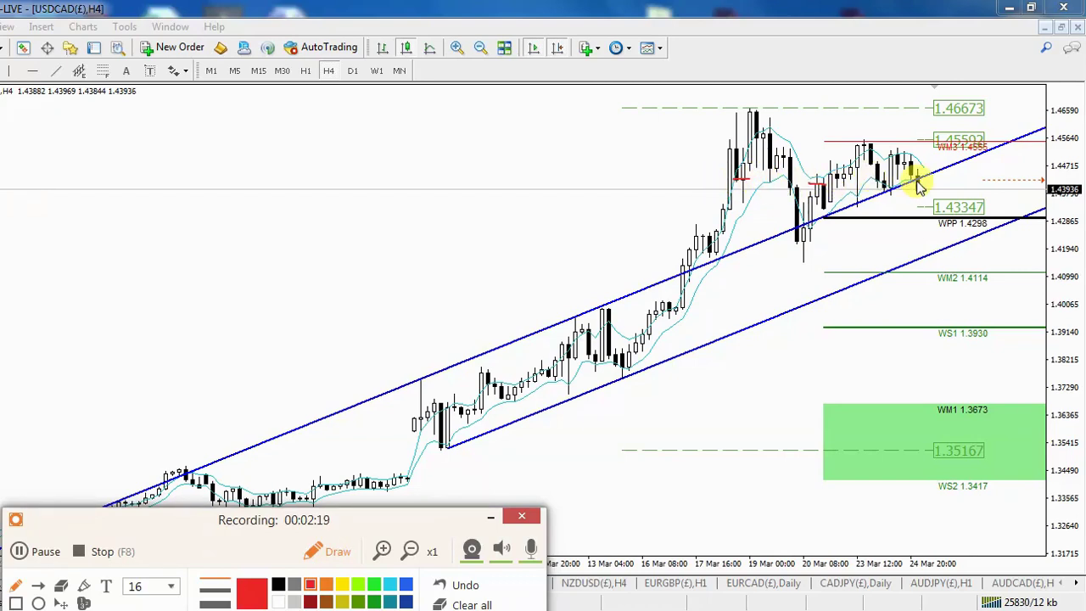
left_click(463, 600)
left_click(340, 551)
middle_click(596, 158)
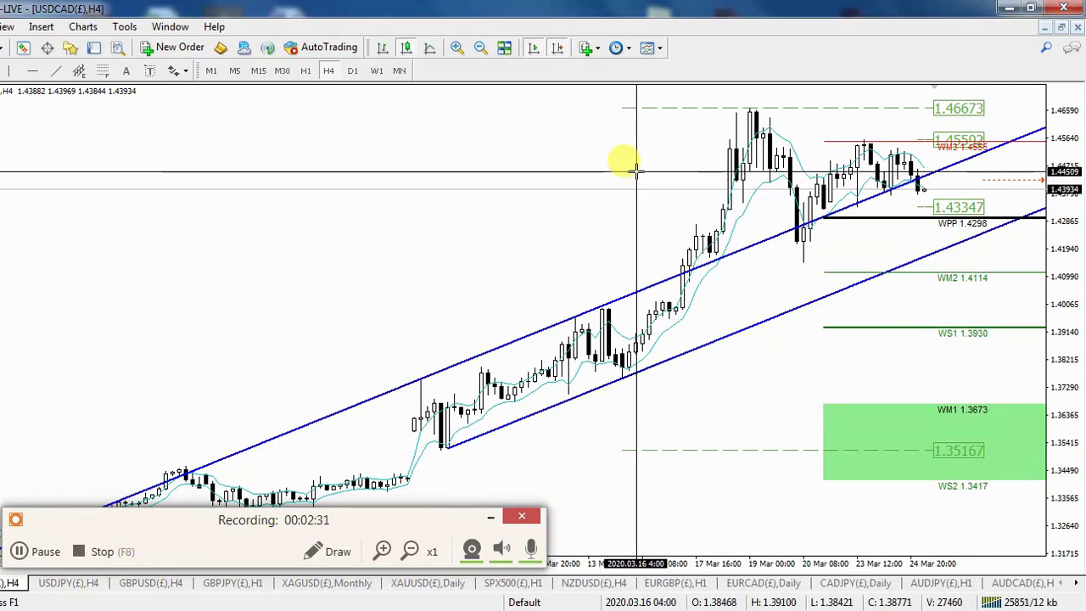
Flip USDCAD between H1 and H4, read price near 1.4392 with the crosshair, and zoom out
left_click(305, 70)
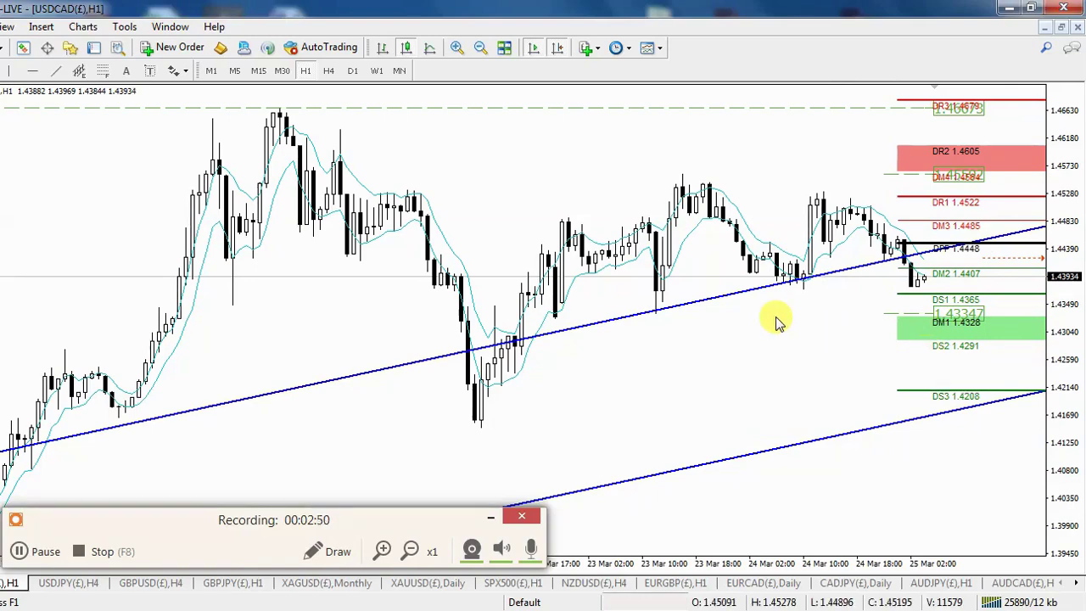
left_click(328, 72)
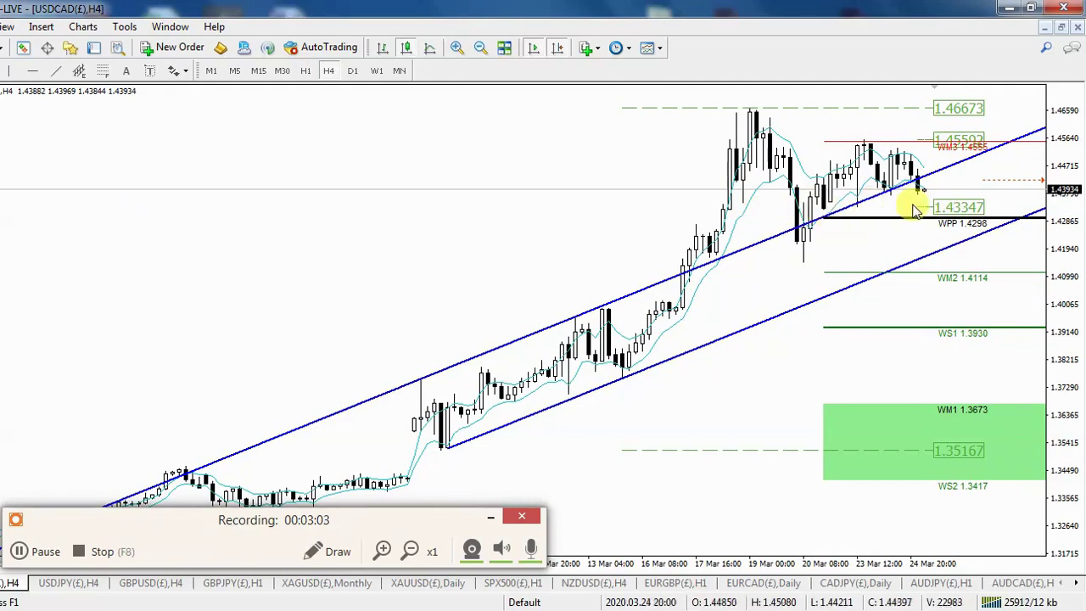
middle_click(800, 178)
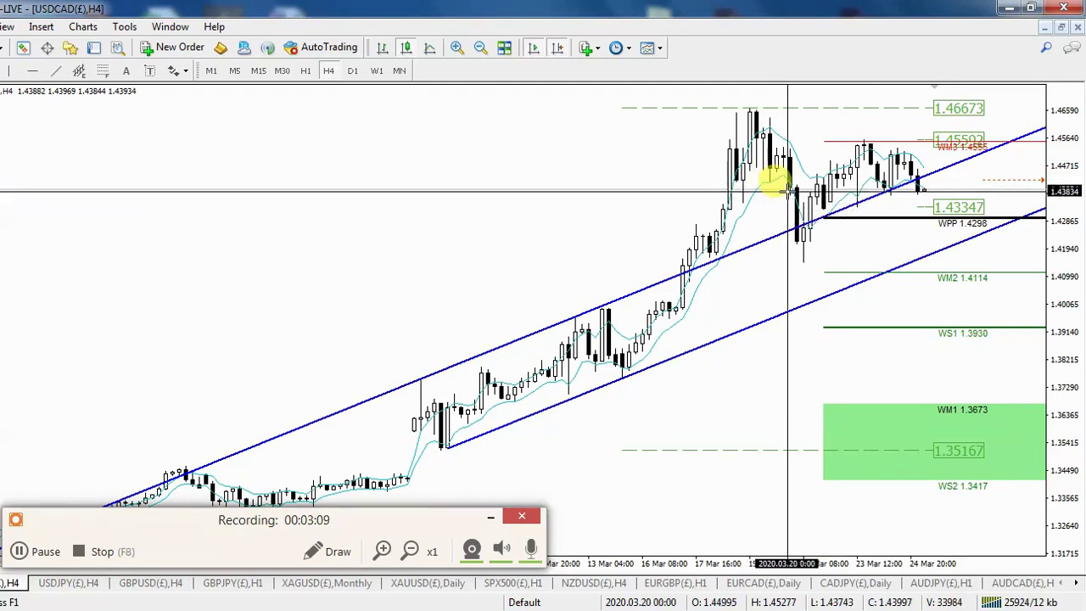
middle_click(787, 180)
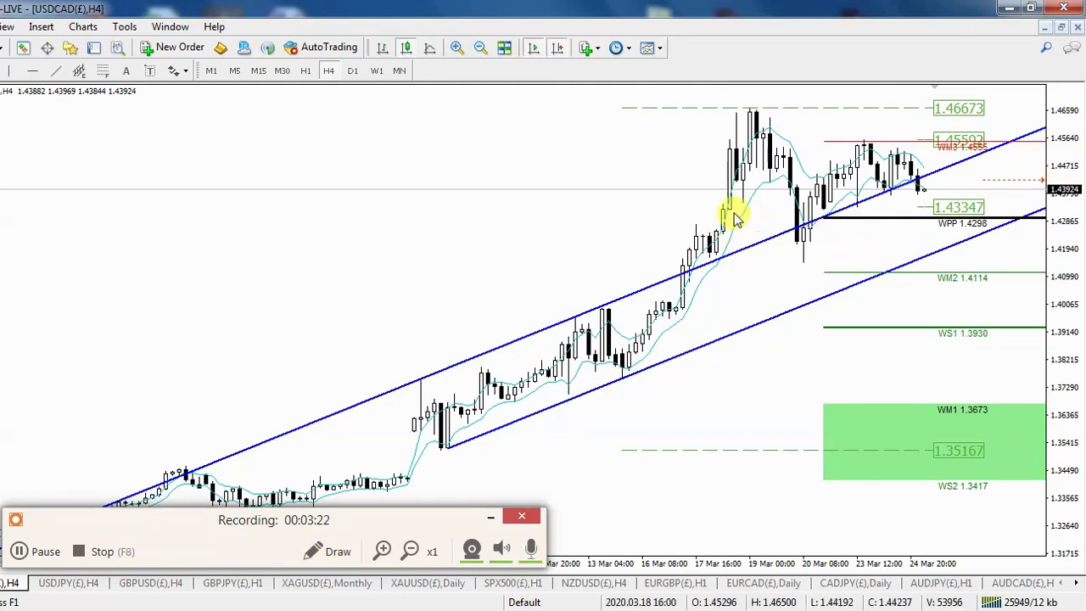
left_click(481, 55)
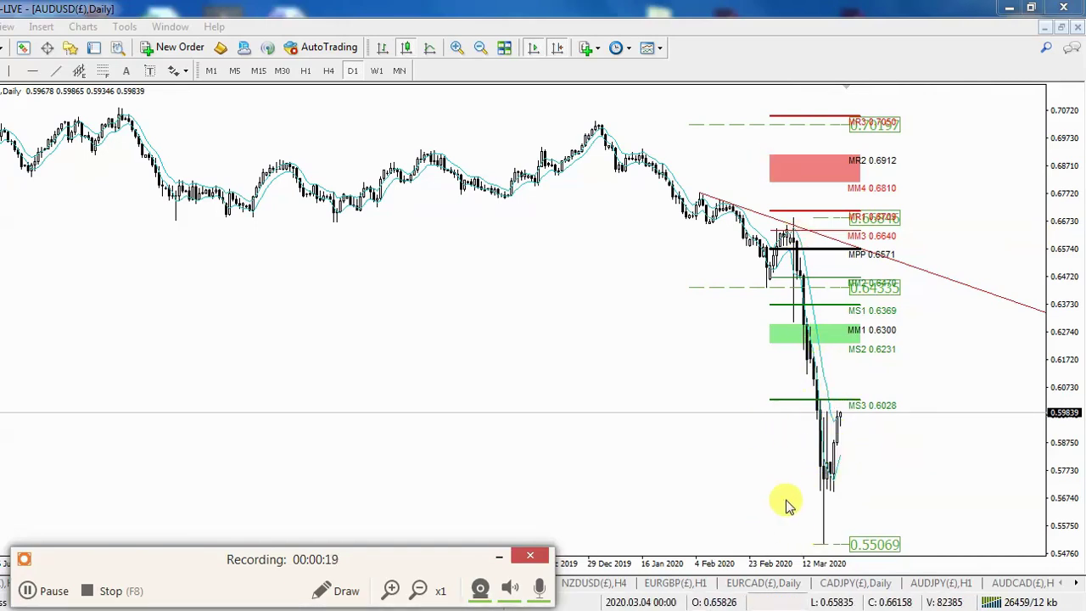
Review AUDUSD on H4 and H1, then settle on H4 with weekly pivots, price near 0.5980 above WM3 0.5975
left_click(331, 73)
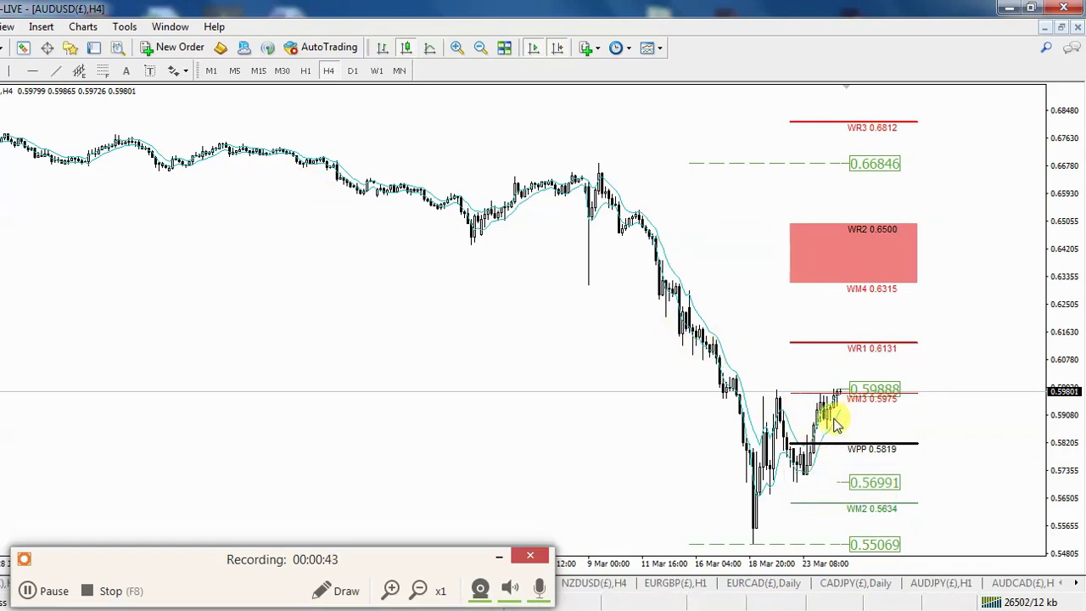
left_click(306, 71)
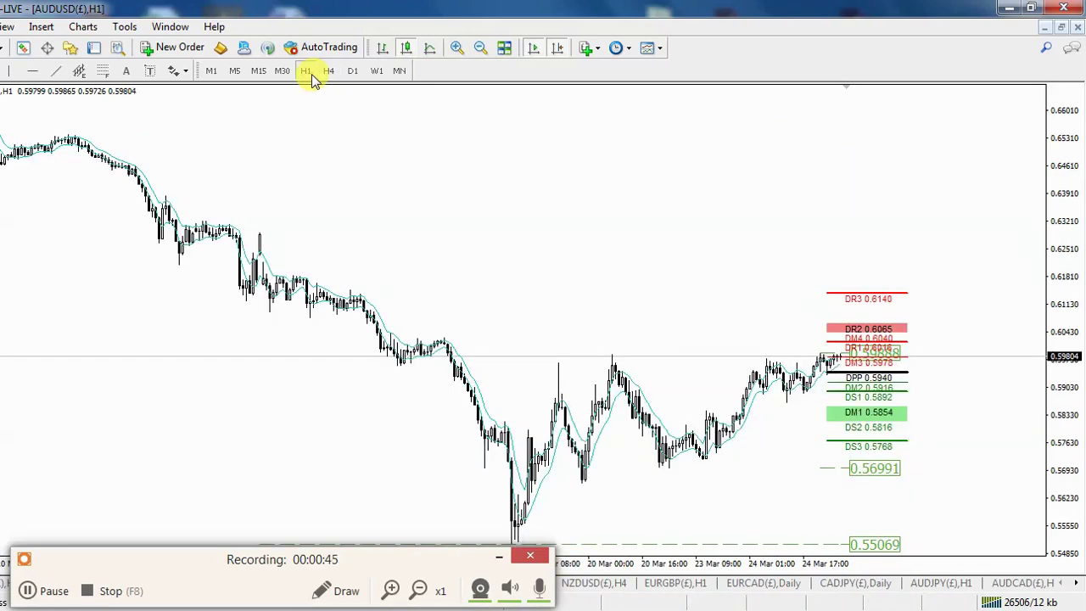
left_click(455, 49)
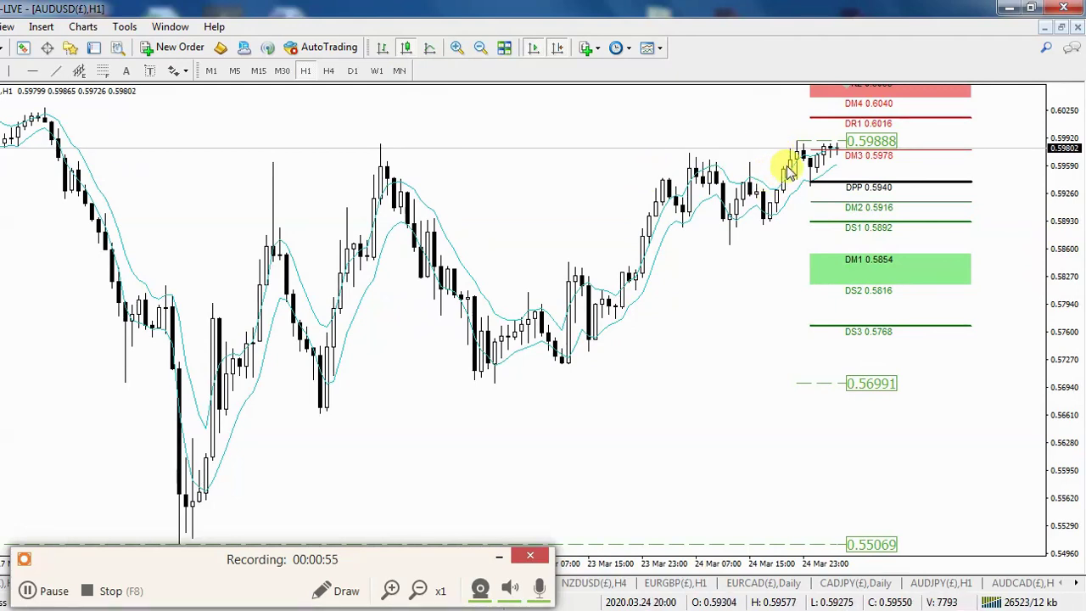
left_click(479, 50)
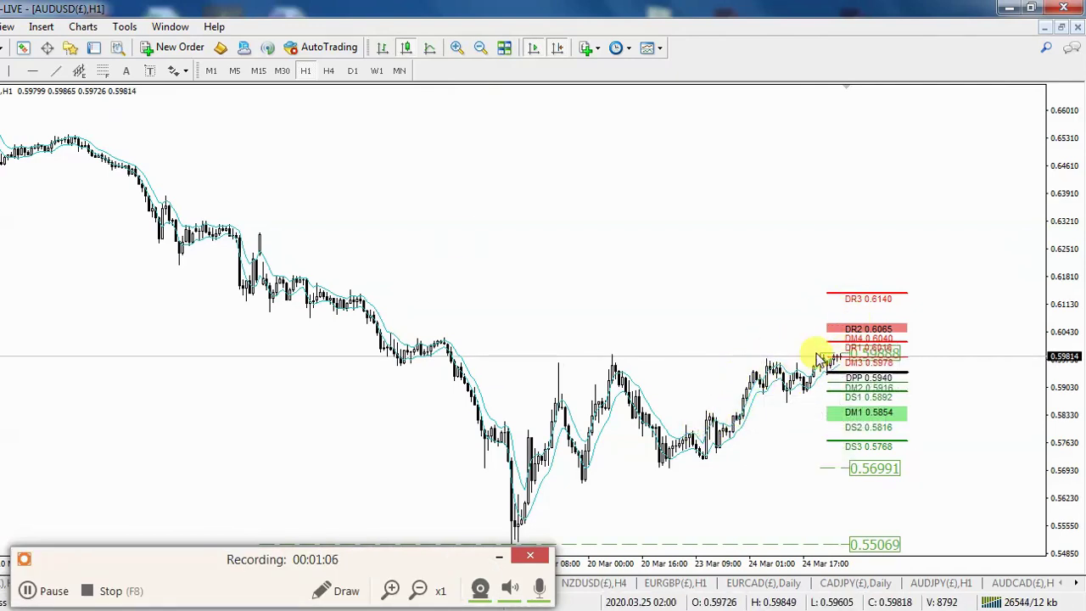
left_click(329, 70)
middle_click(703, 329)
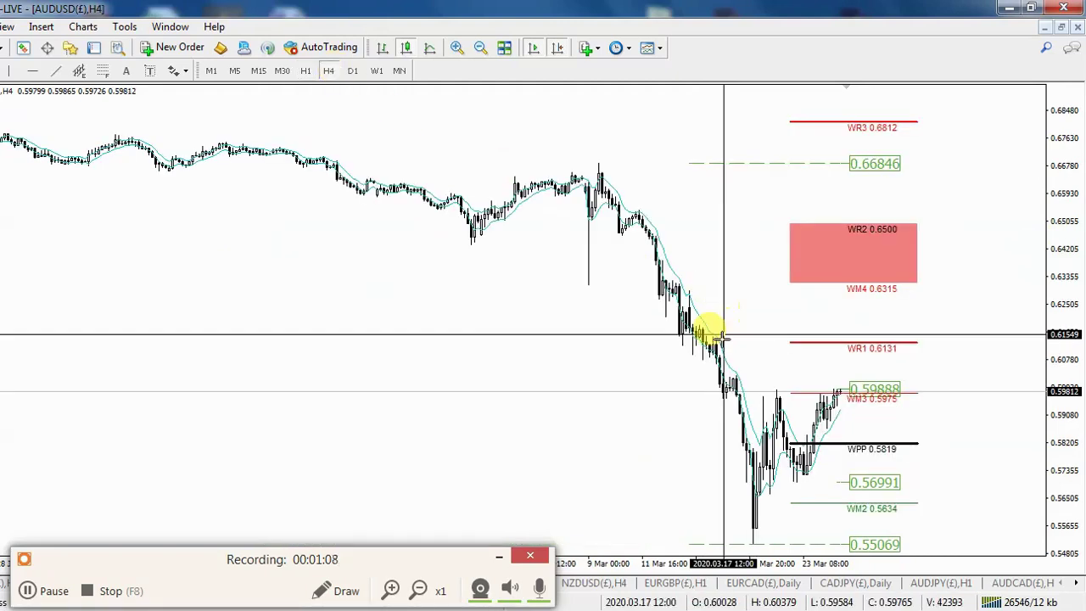
middle_click(591, 386)
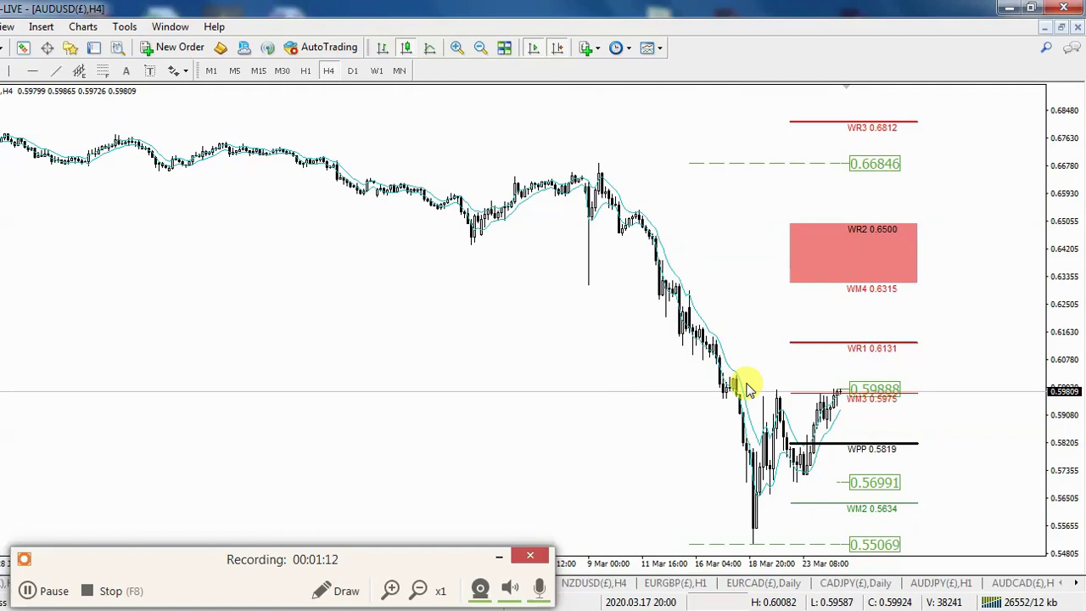
Put AUDUSD on one-hour candles with daily pivots, zooming in twice and back out twice
left_click(327, 590)
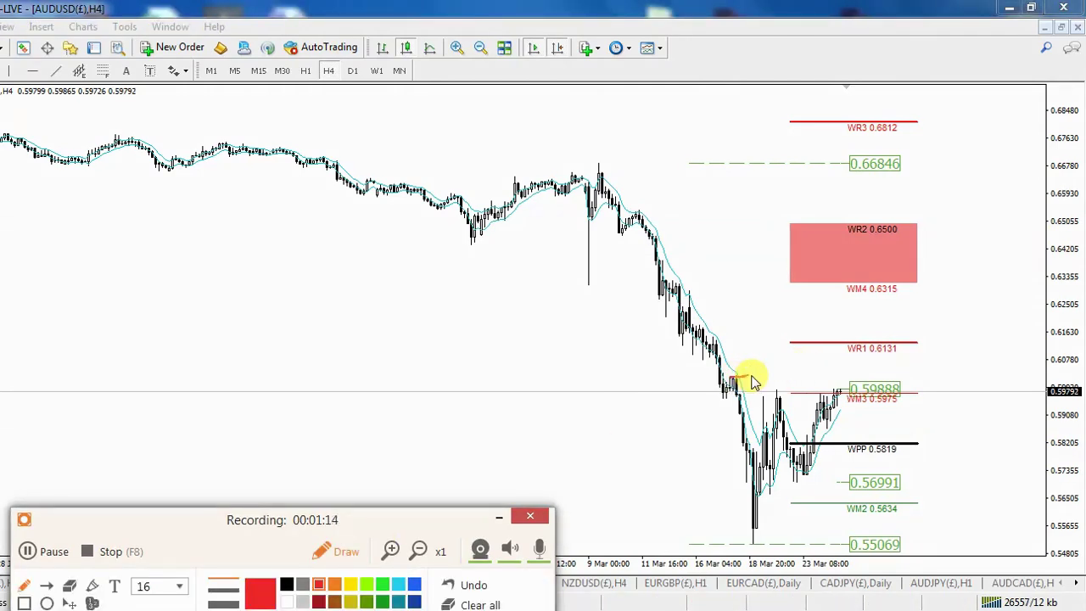
left_click(350, 553)
left_click(309, 72)
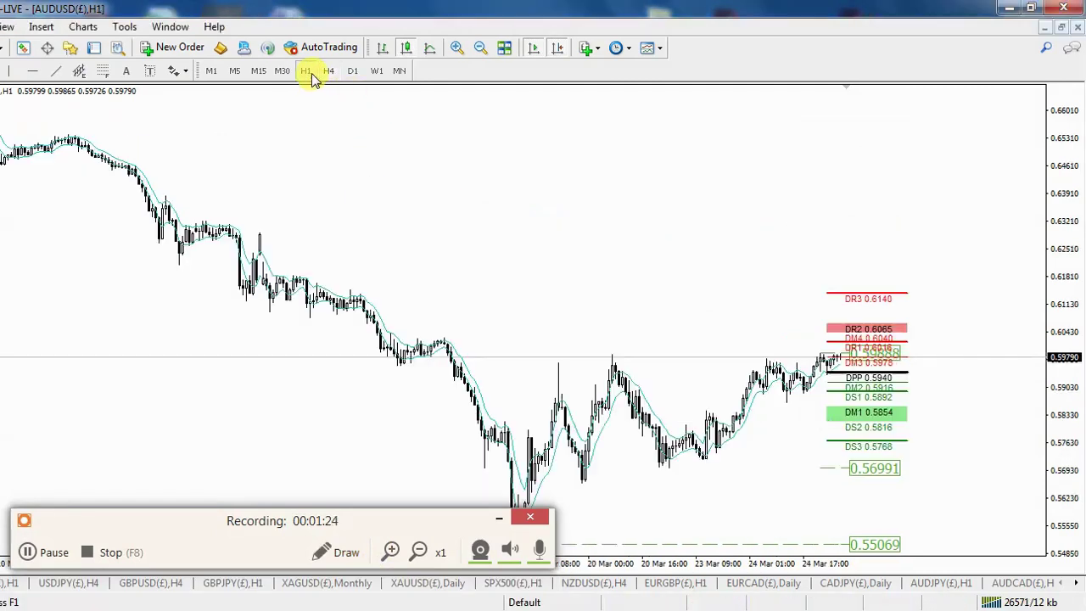
left_click(458, 49)
left_click(457, 48)
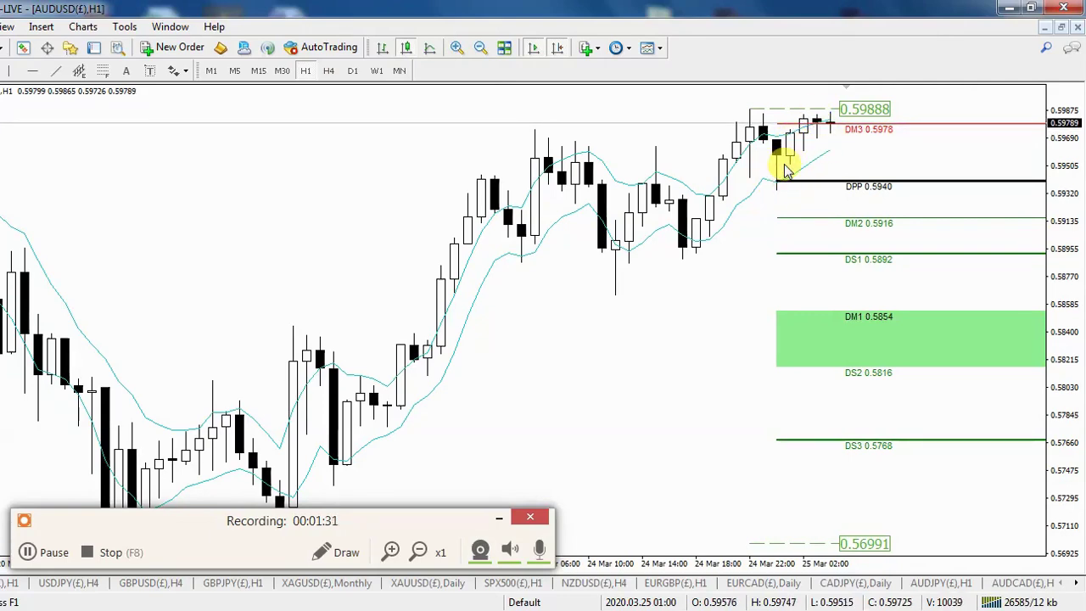
left_click(475, 52)
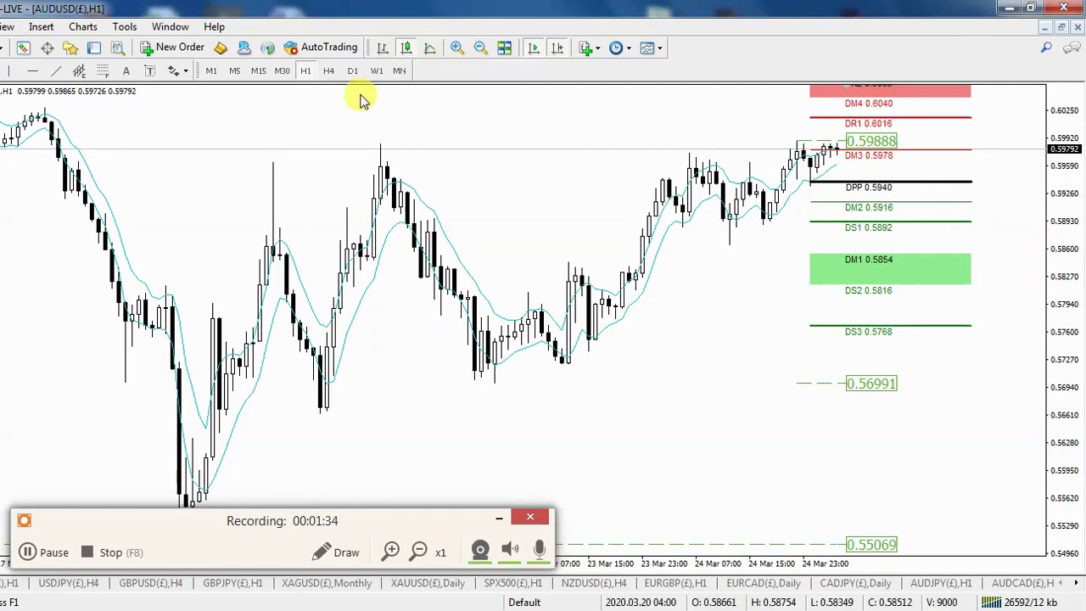
left_click(477, 53)
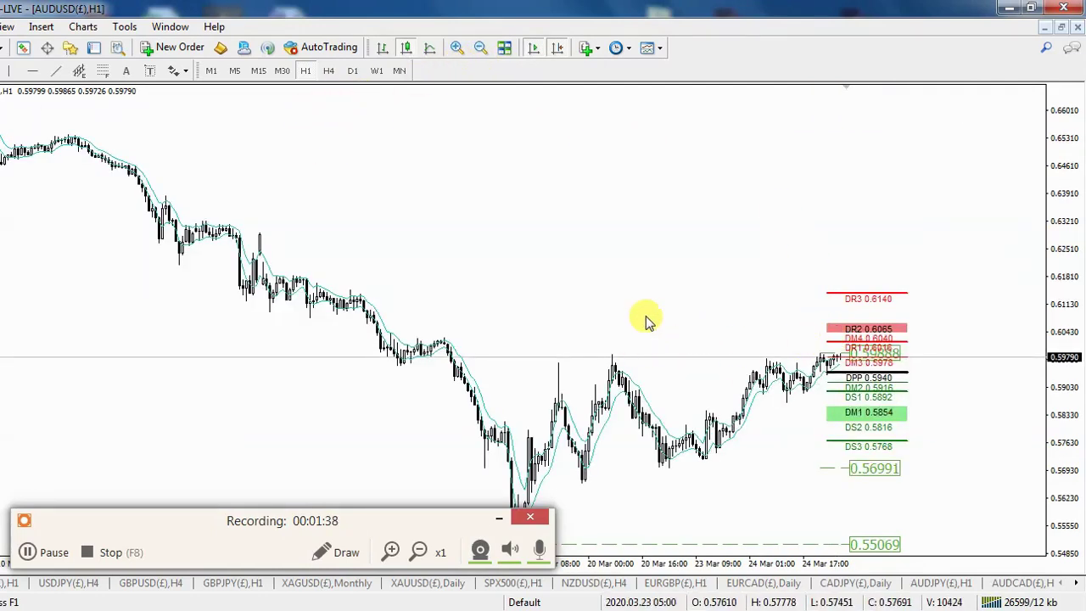
Read AUDUSD levels with the crosshair on H4 and H1, then move to 15-minute candles with four-hour pivots
left_click(328, 71)
middle_click(848, 364)
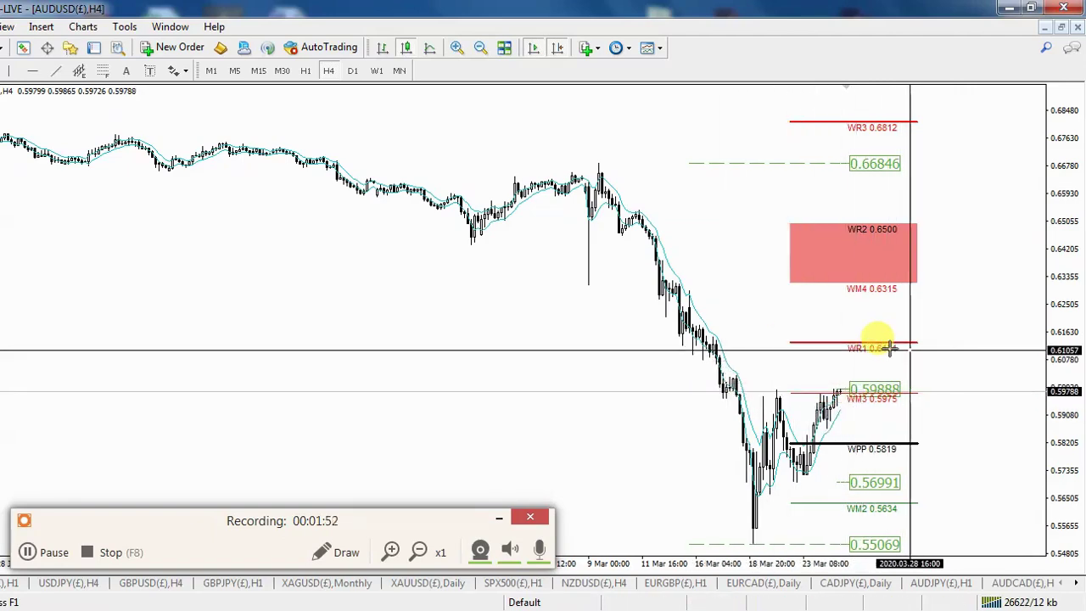
left_click(936, 339)
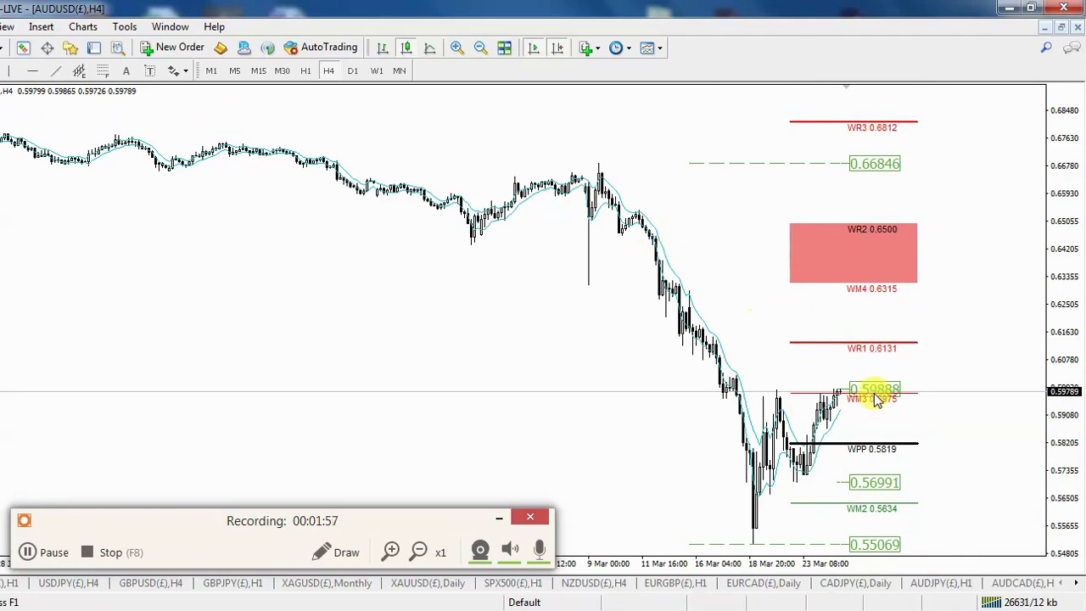
left_click(305, 71)
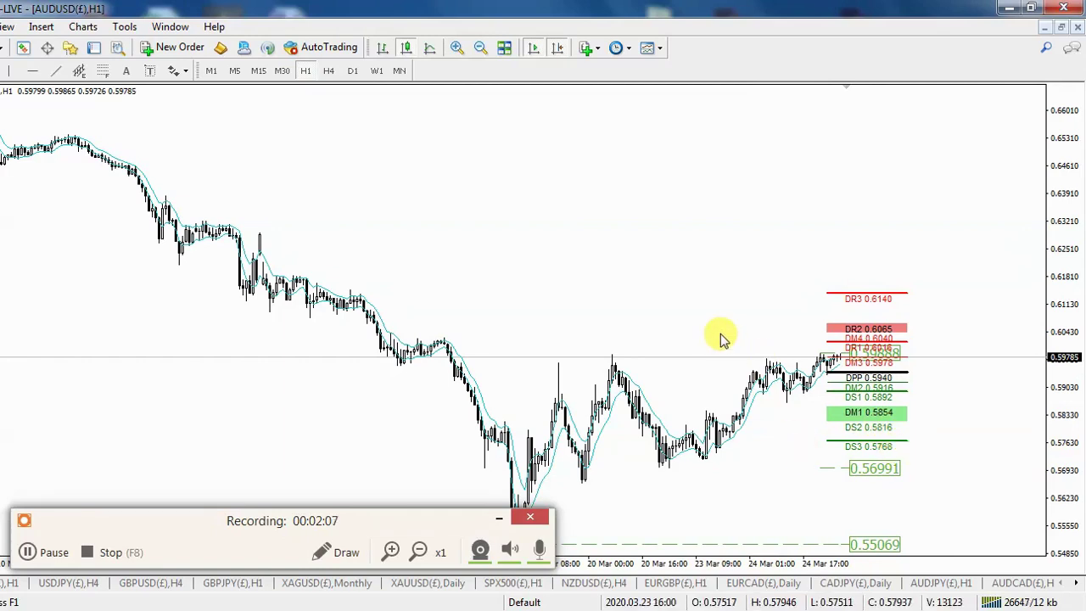
middle_click(660, 382)
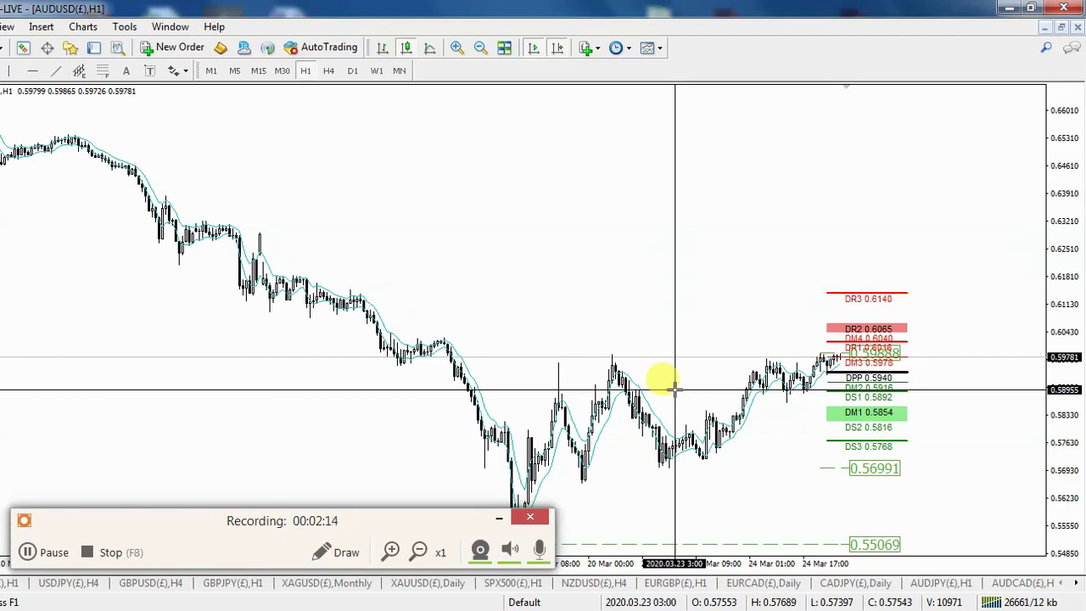
middle_click(674, 386)
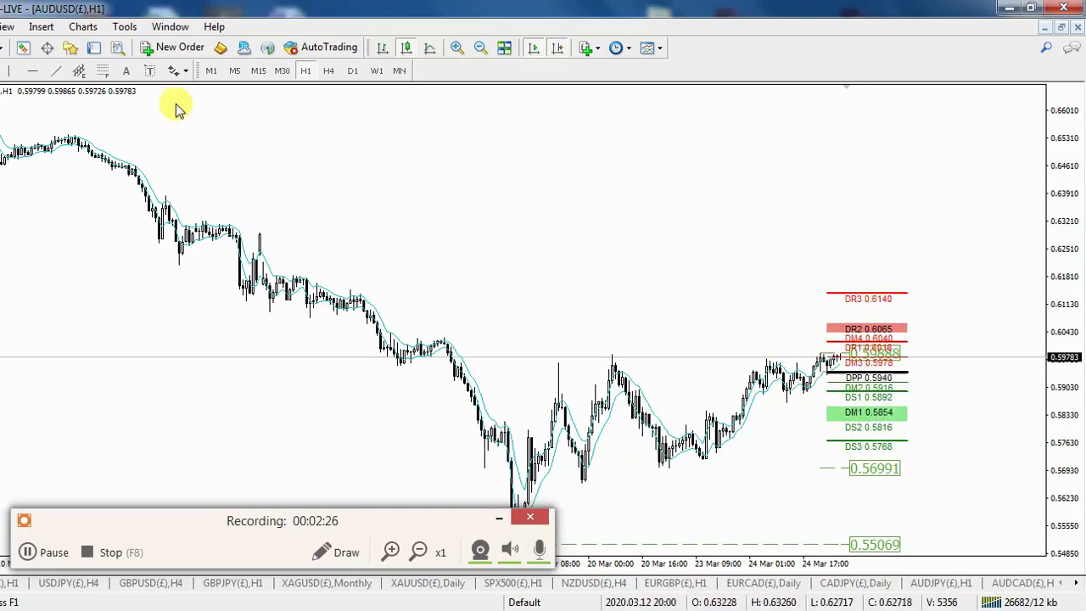
left_click(257, 71)
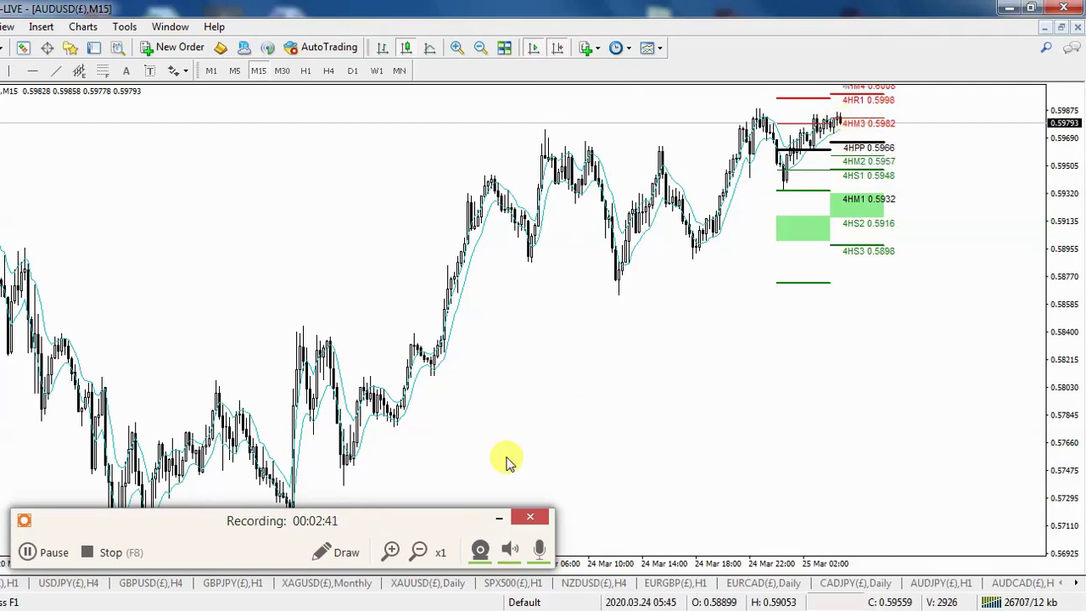
left_click(367, 555)
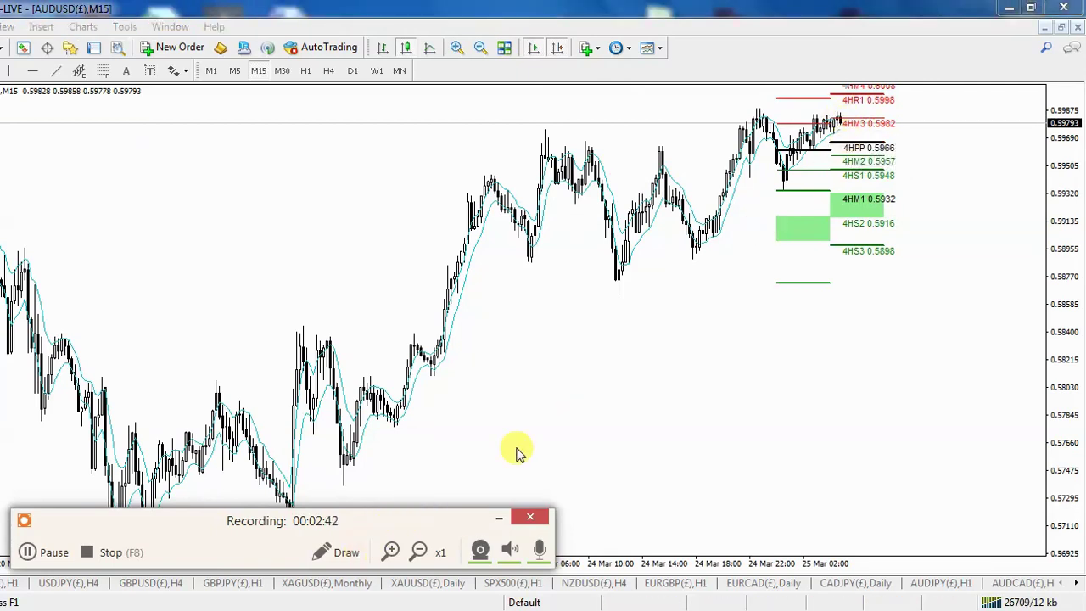
left_click(346, 552)
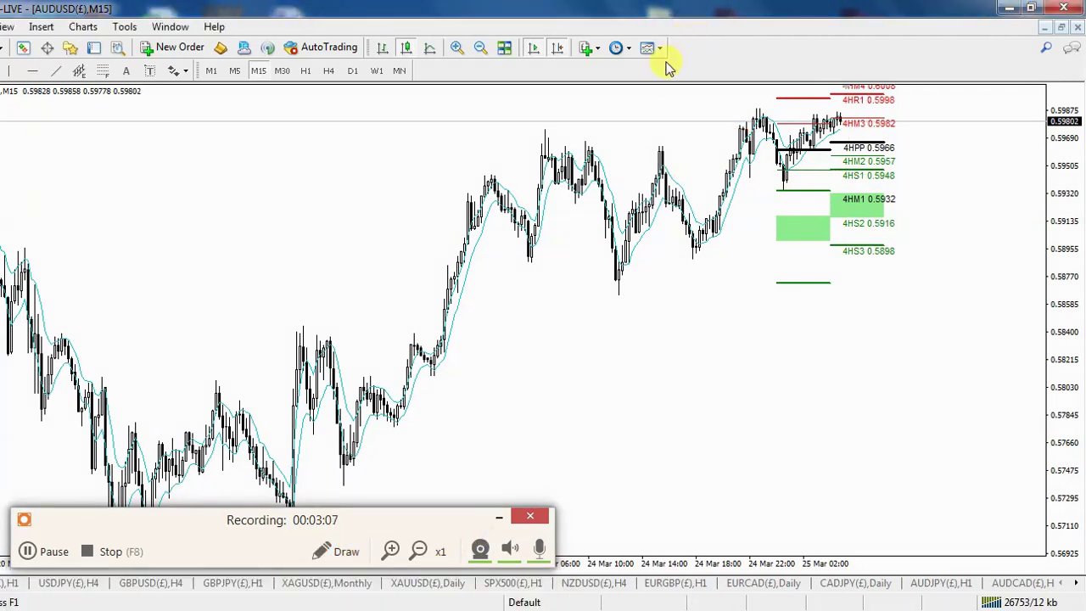
middle_click(478, 158)
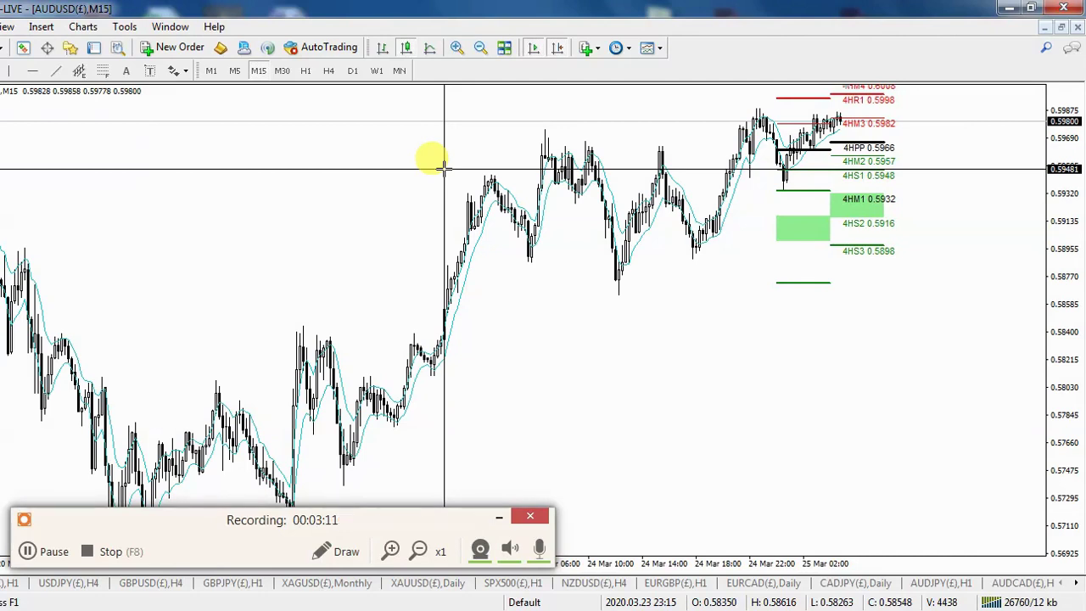
middle_click(542, 160)
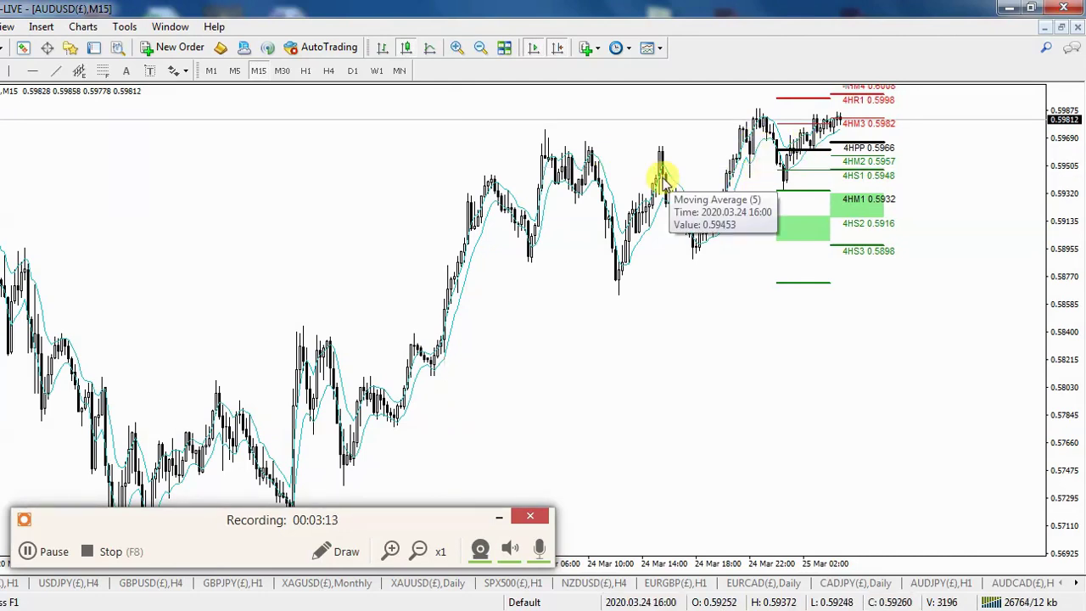
middle_click(589, 179)
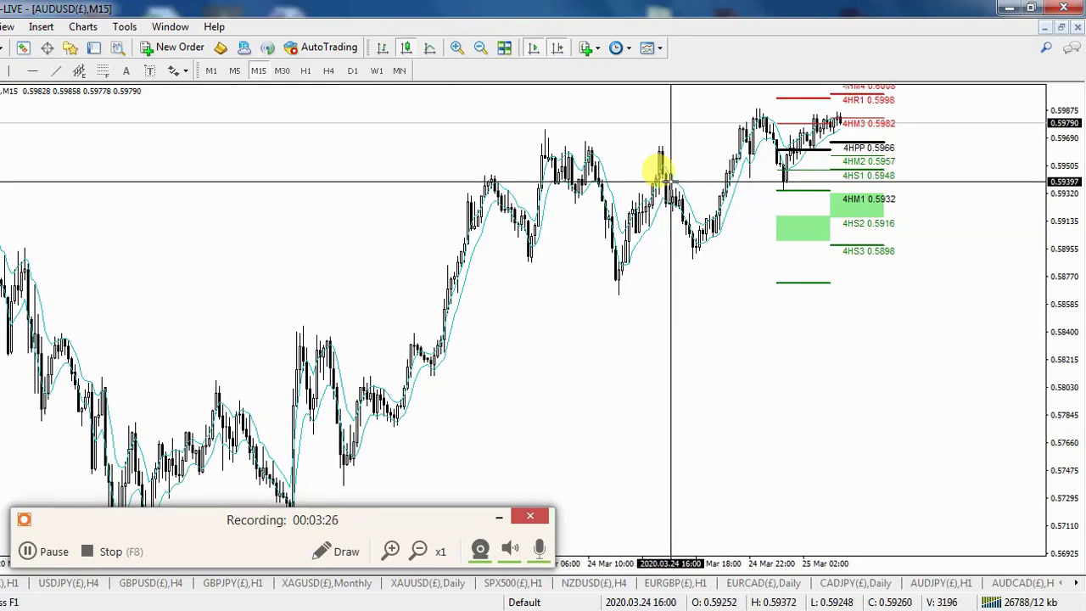
left_click(753, 188)
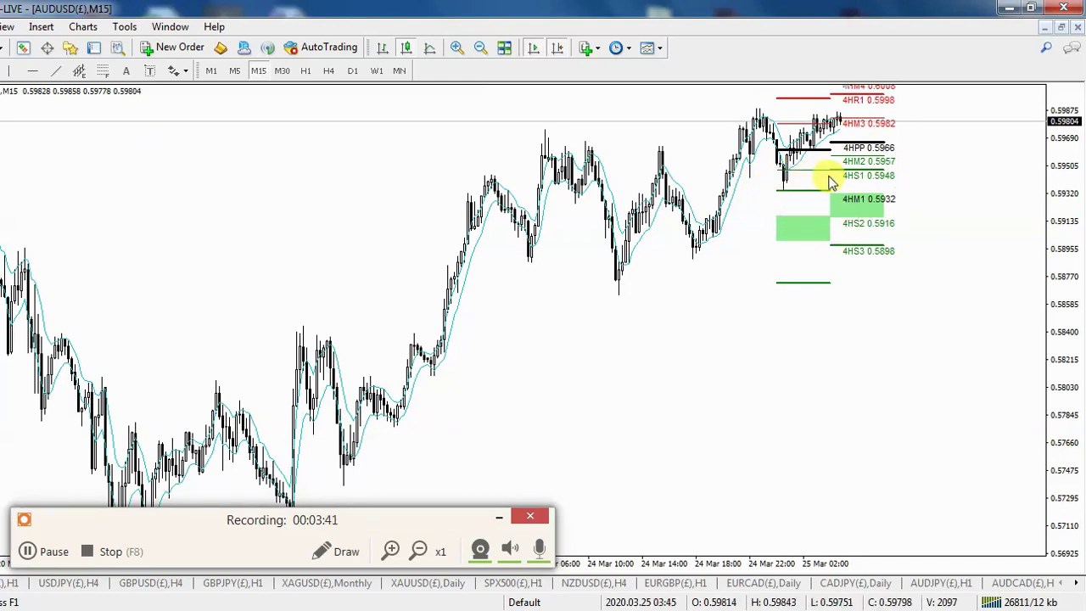
Read the USDJPY daily chart with the crosshair, then show it on four-hour candles with weekly pivots
middle_click(938, 99)
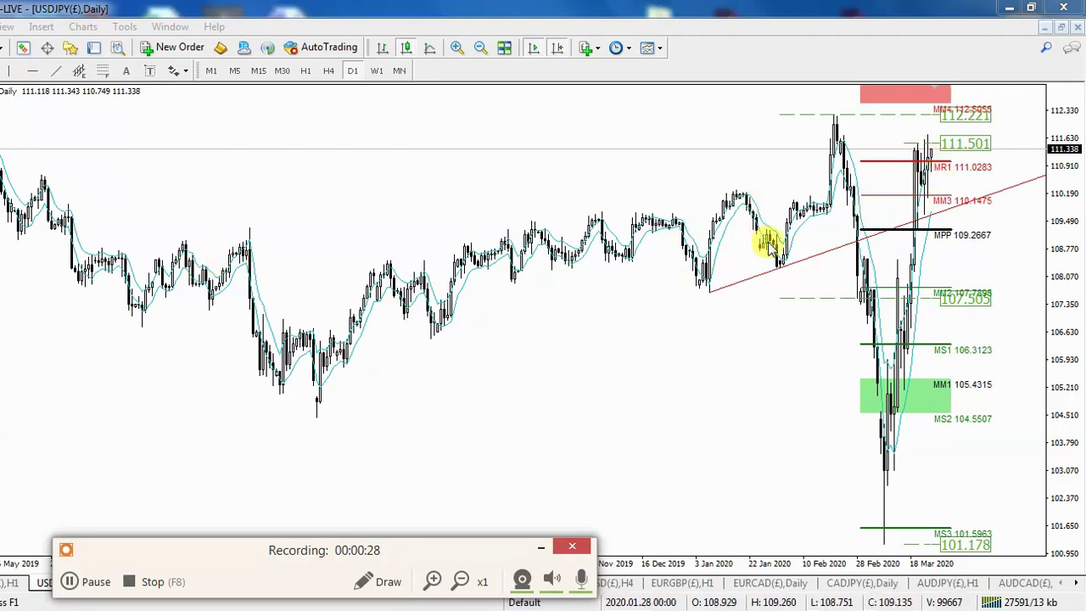
left_click(328, 72)
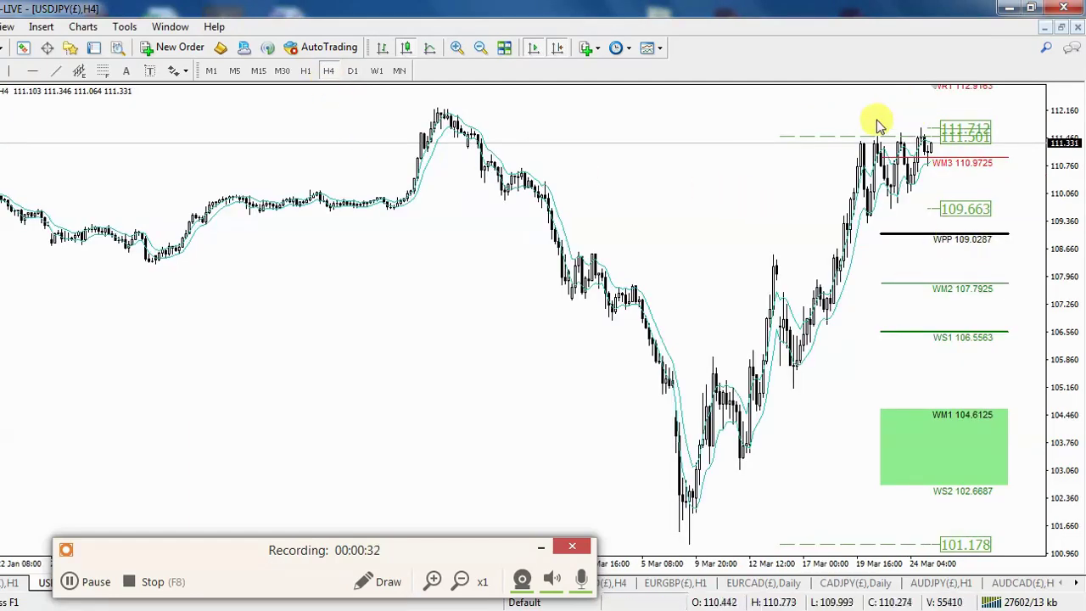
mouse_move(903, 149)
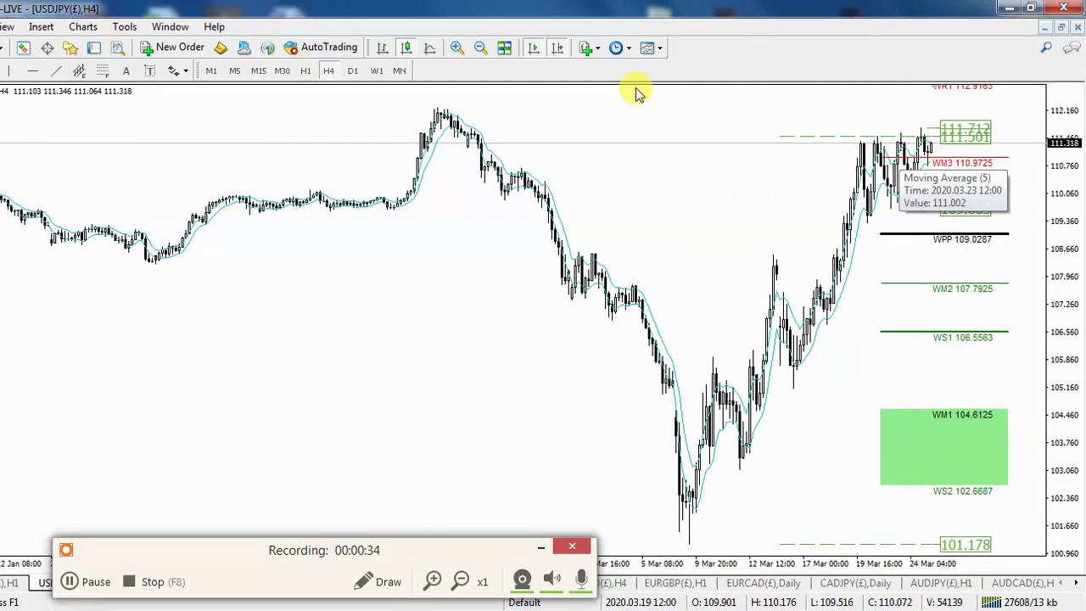
Zoom into USDJPY four-hour candles and sketch red strokes at the recent high near 111.5, undoing and clearing them
left_click(459, 49)
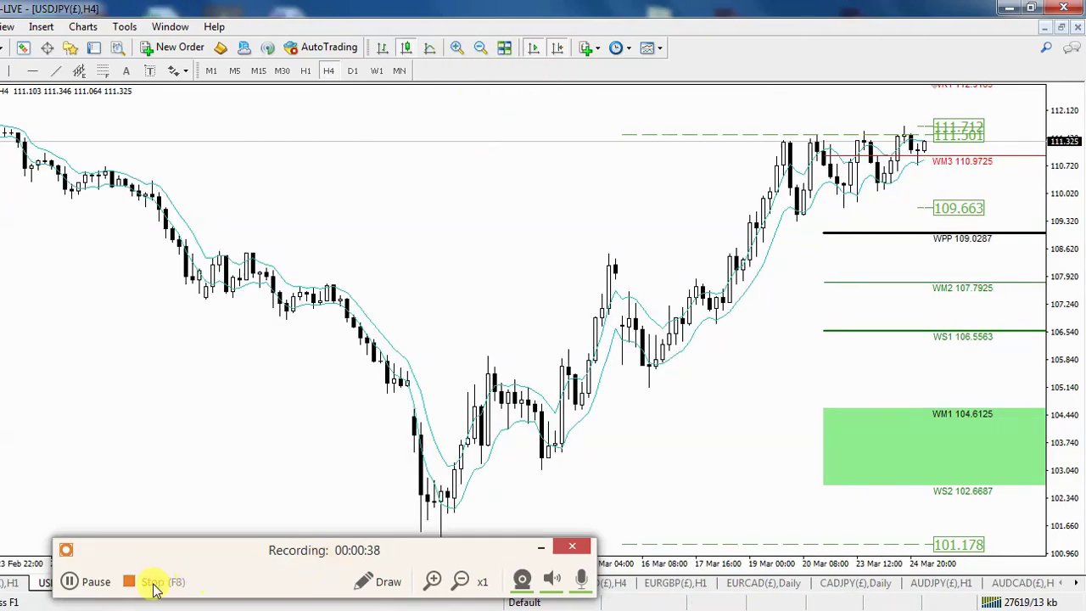
left_click(373, 579)
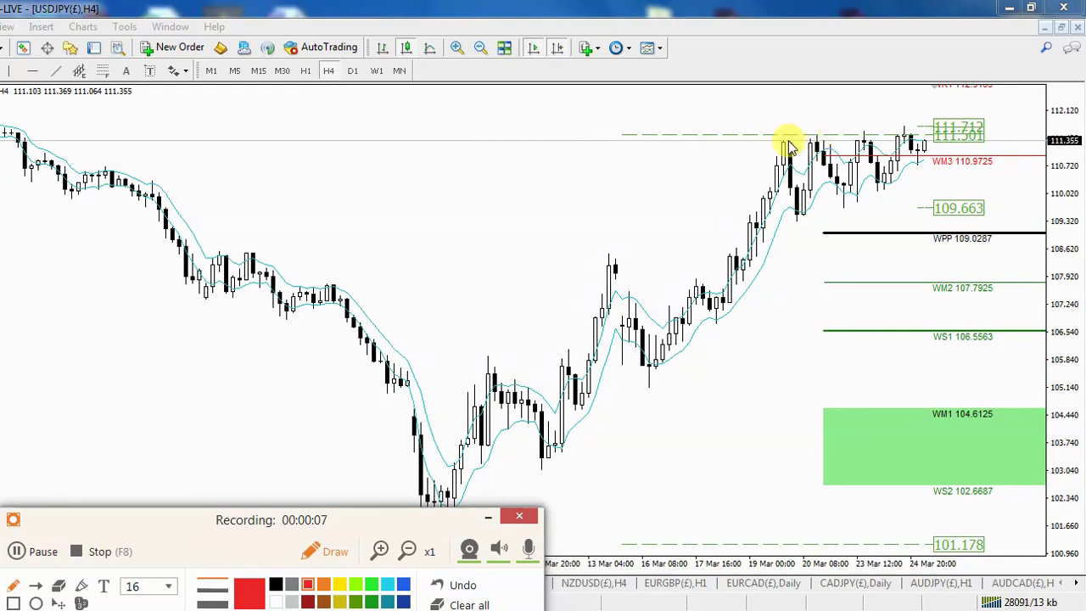
left_click_drag(770, 140, 798, 141)
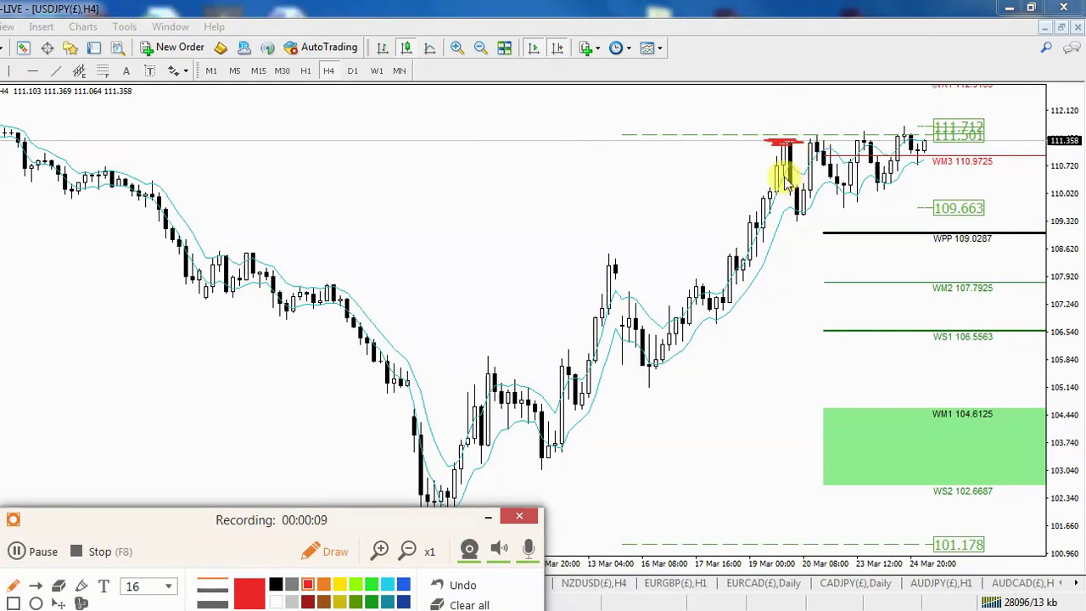
left_click(467, 603)
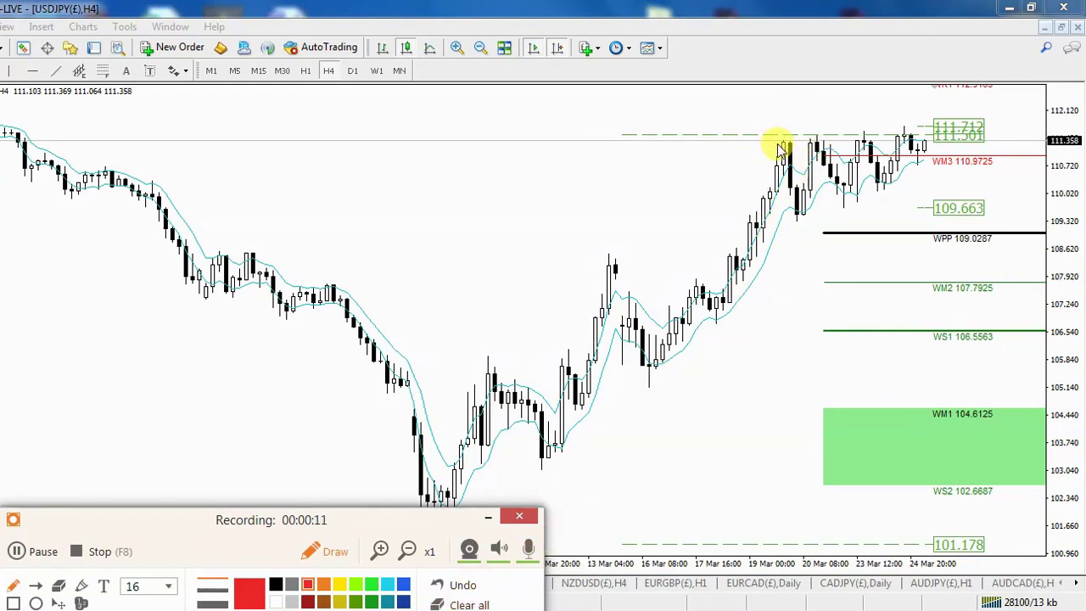
mouse_move(779, 149)
left_mouse_down()
mouse_move(819, 223)
mouse_move(817, 142)
left_mouse_up()
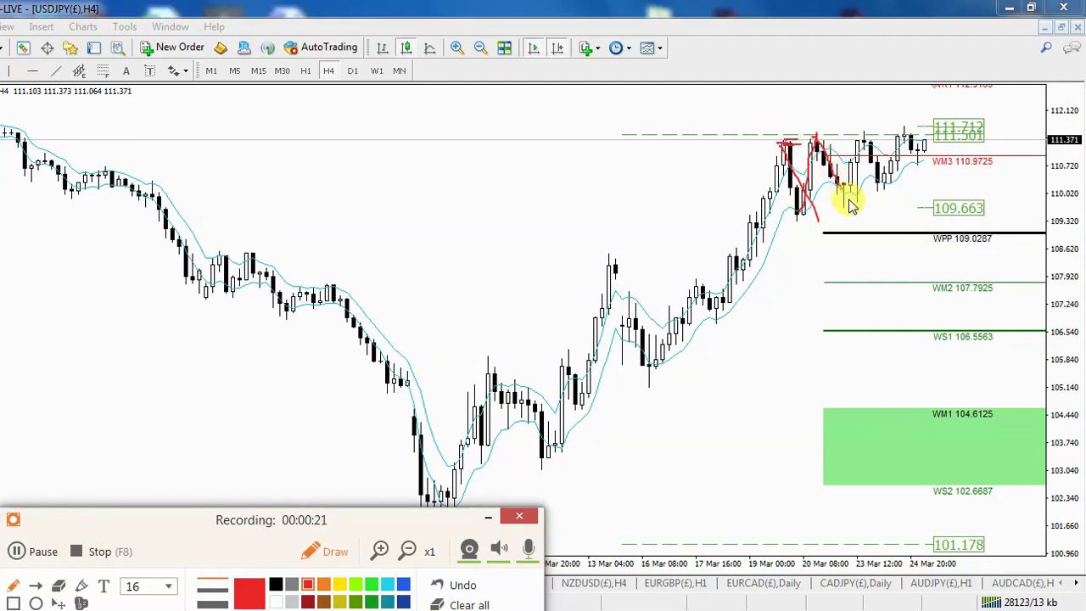
left_click(468, 604)
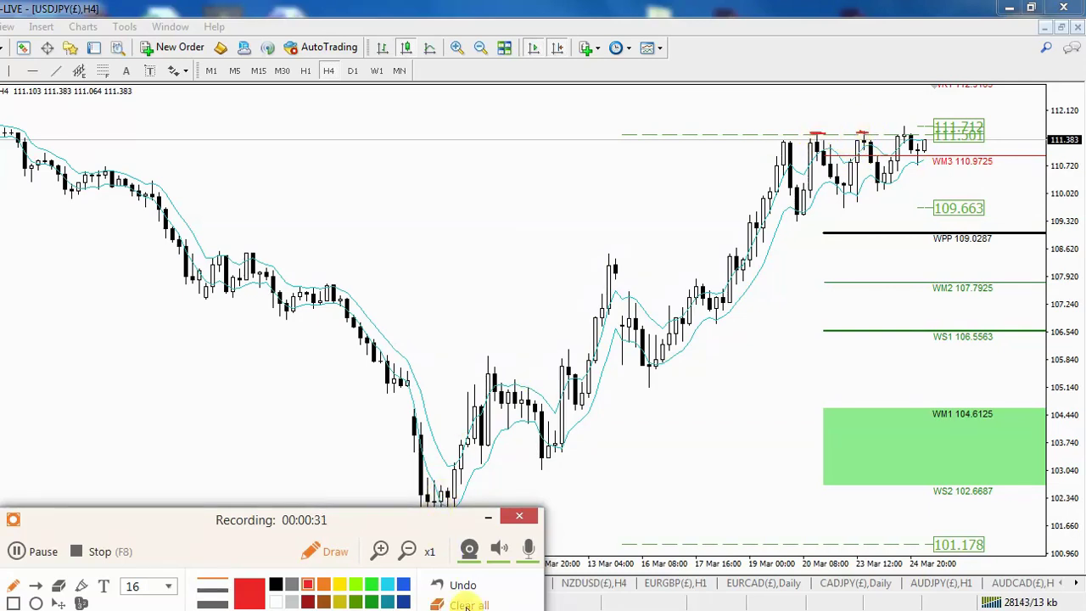
Clear all red marks from the USDJPY four-hour chart and turn the drawing pen off and back on
left_click(465, 605)
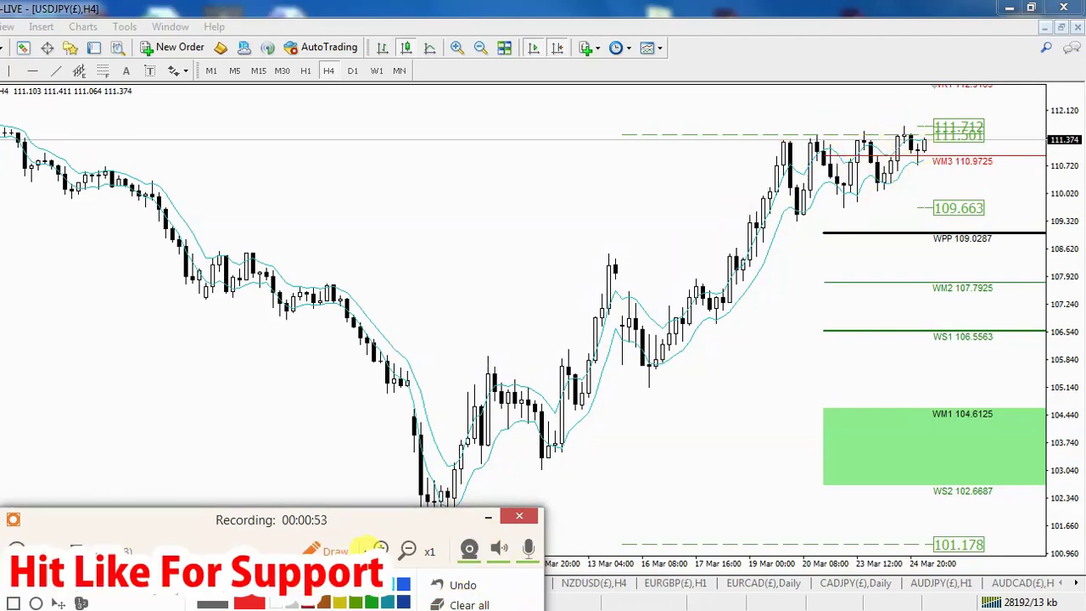
left_click(337, 550)
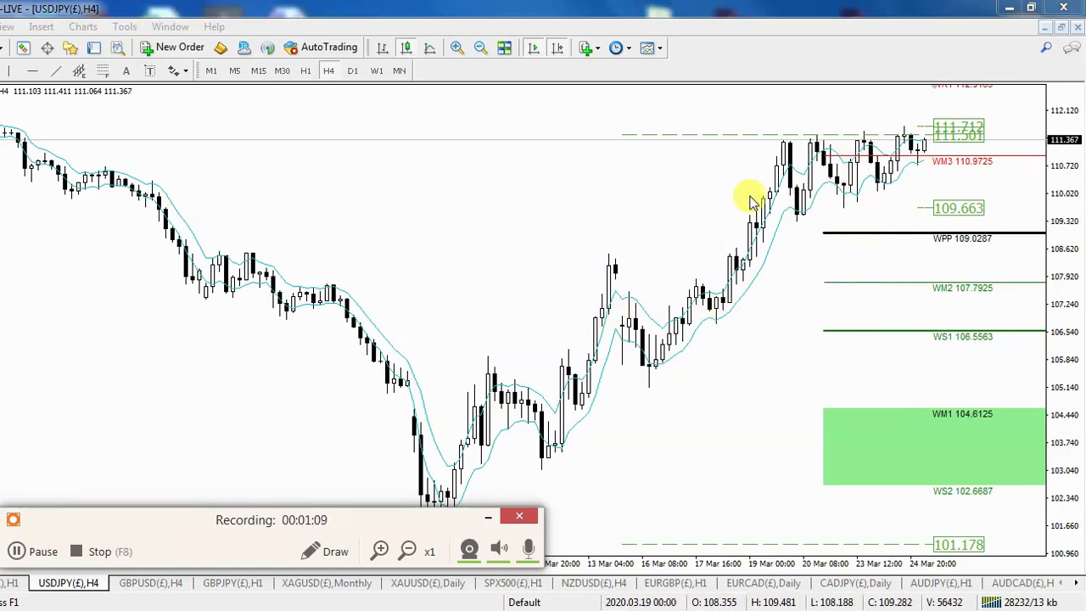
left_click(331, 551)
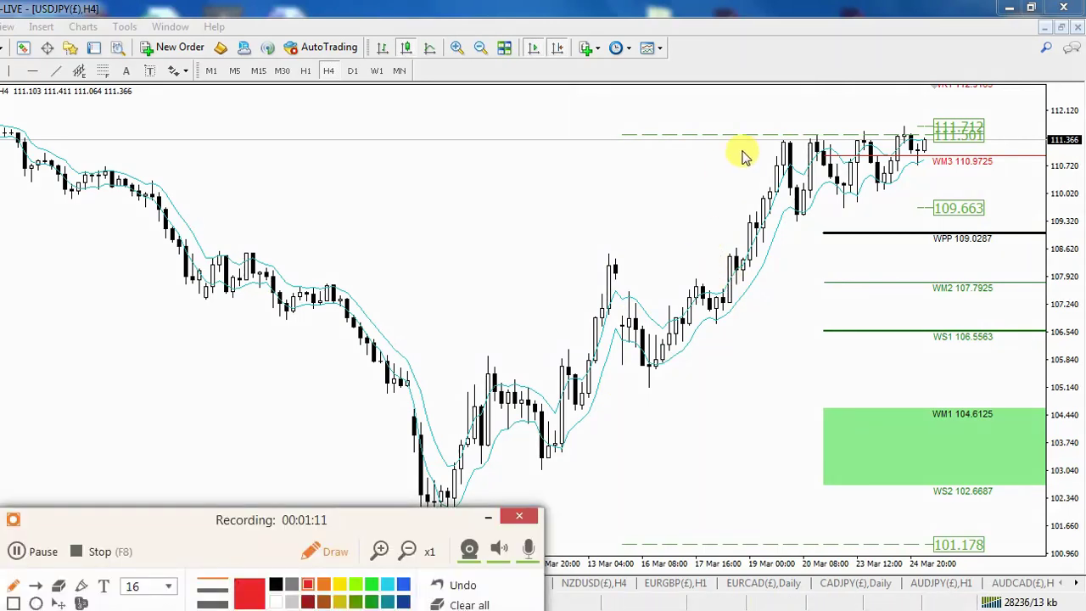
mouse_move(744, 133)
left_mouse_down()
mouse_move(846, 116)
mouse_move(979, 165)
mouse_move(766, 226)
mouse_move(778, 140)
left_mouse_up()
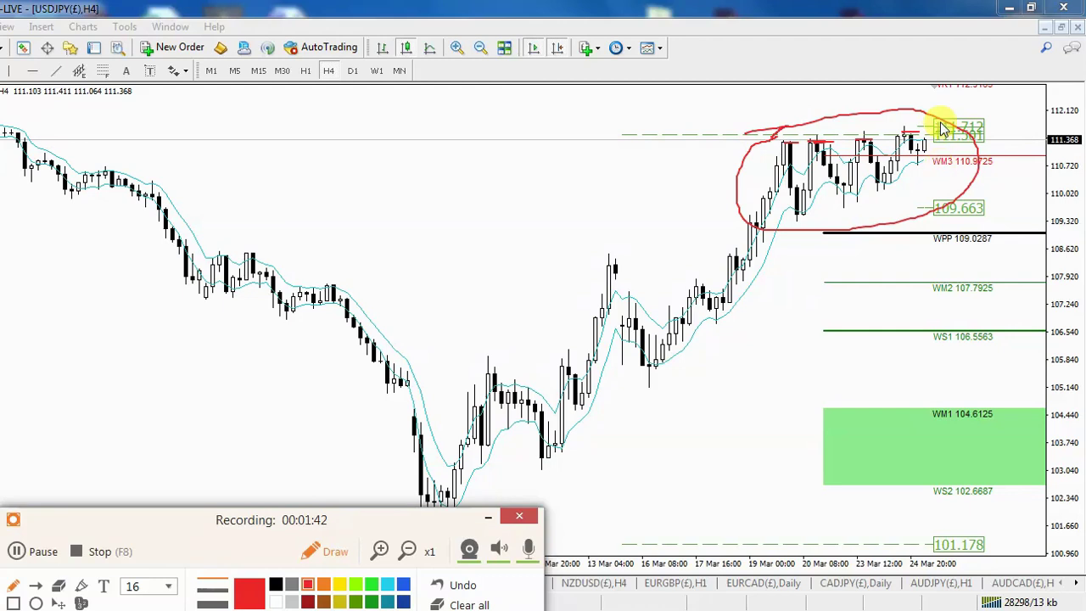
left_click(446, 604)
left_click(330, 556)
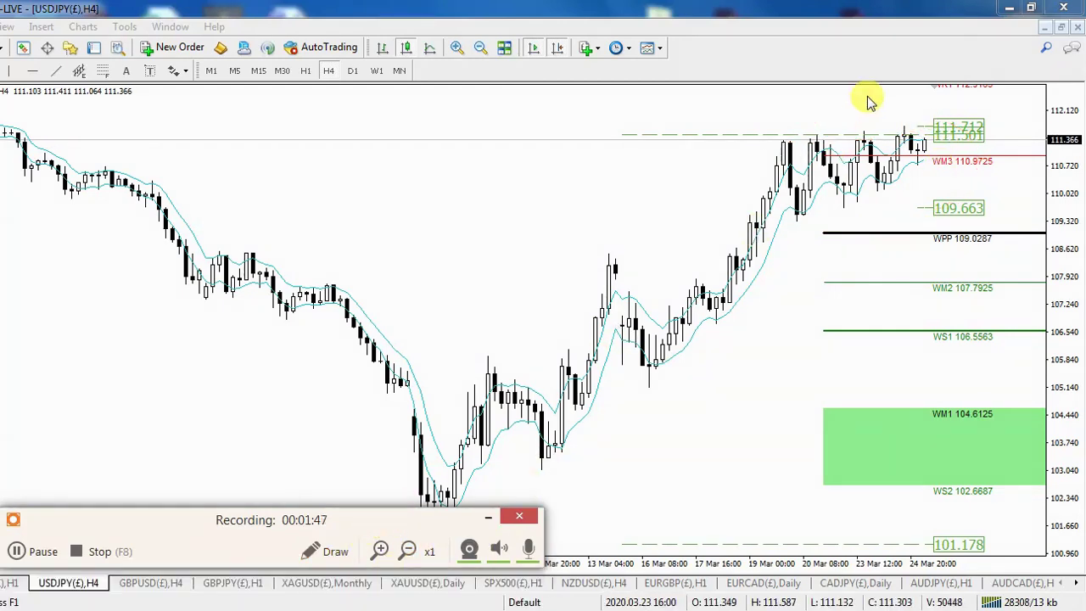
Zoom out to USDJPY daily candles, check prices near 111.34 with the crosshair, then return to H4
left_click(479, 49)
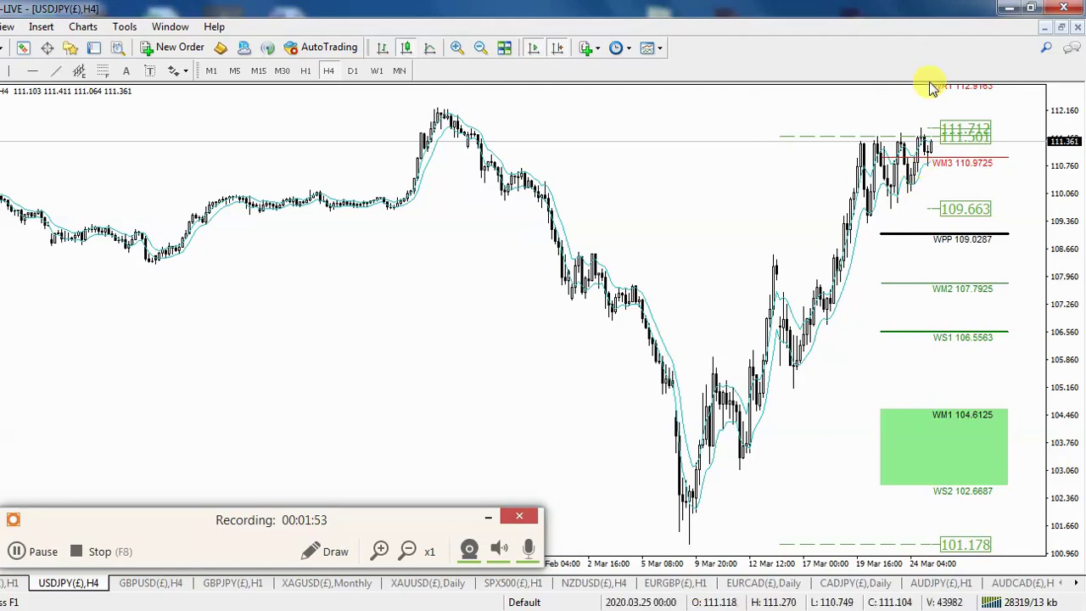
left_click(352, 71)
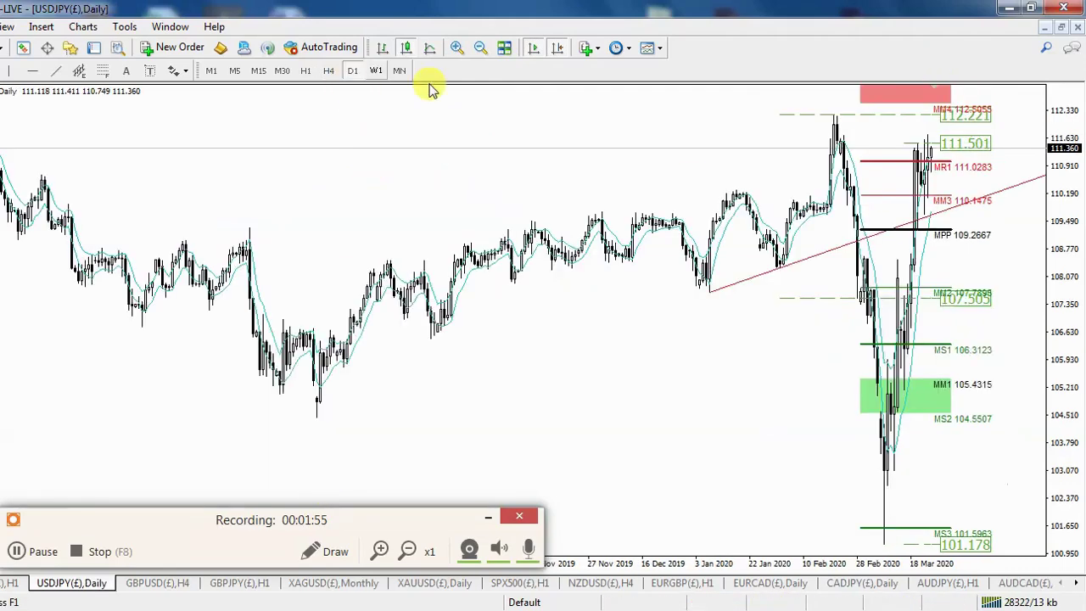
middle_click(637, 96)
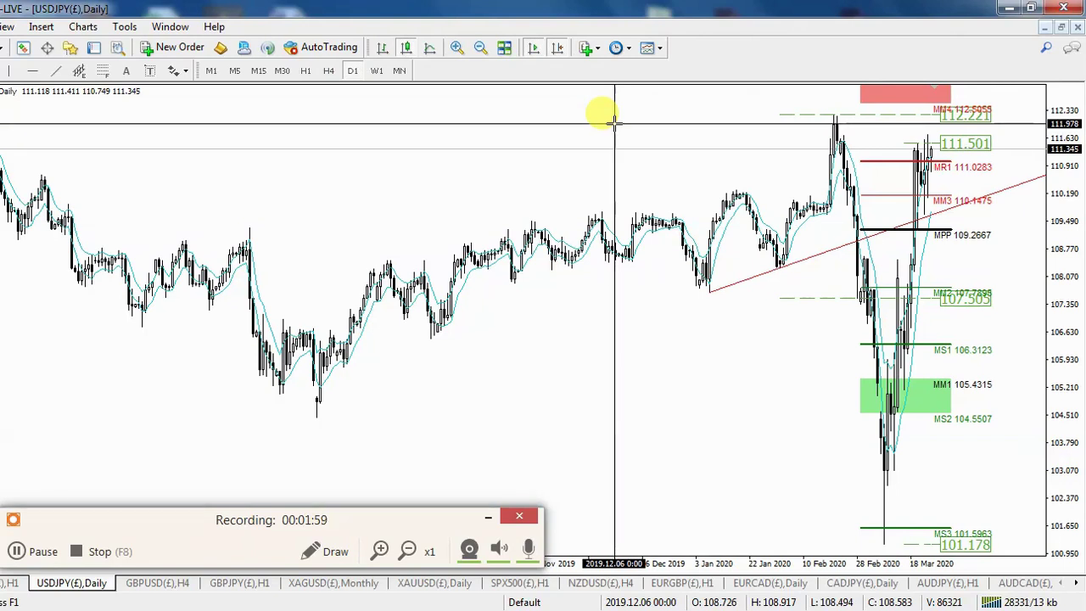
left_click(616, 118)
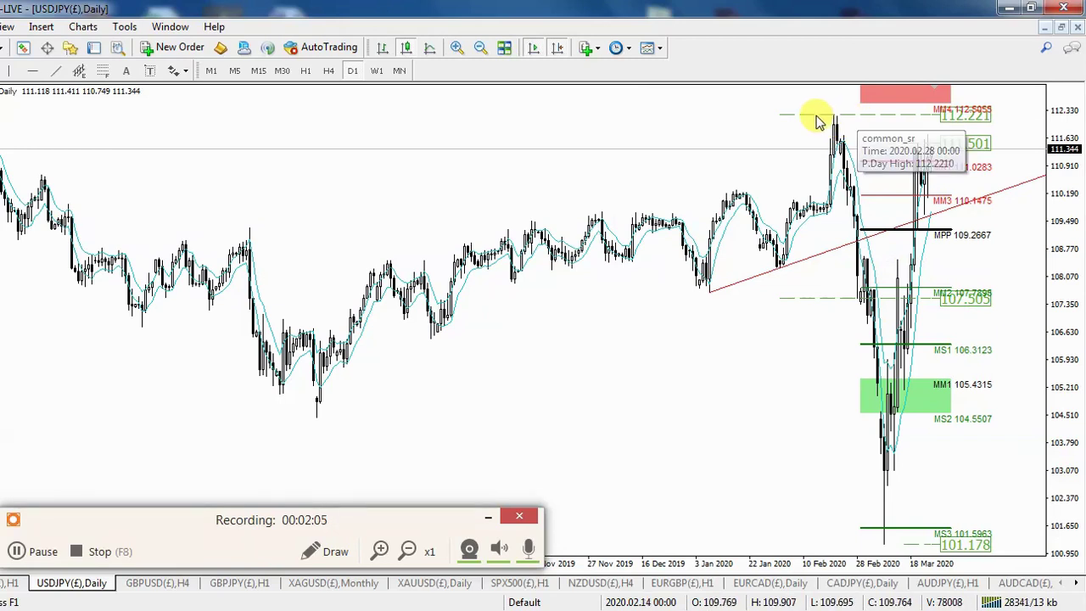
mouse_move(842, 144)
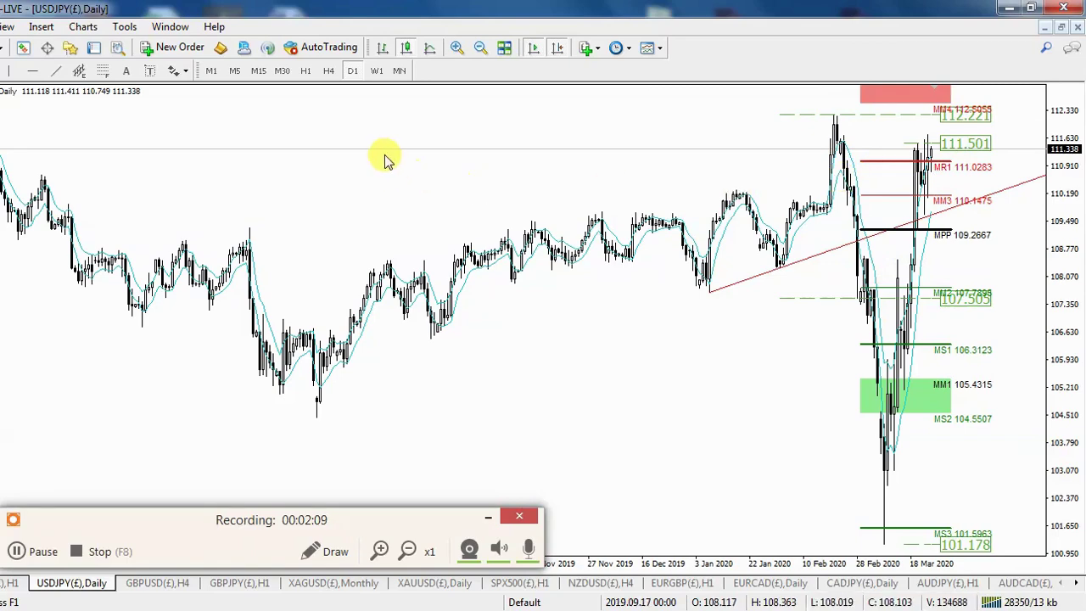
left_click(328, 72)
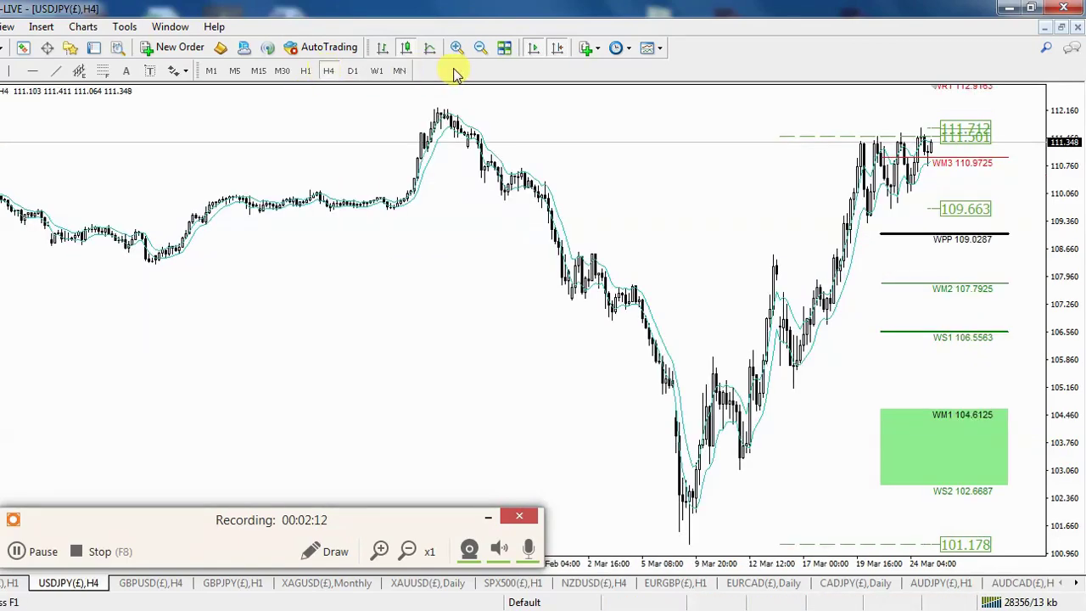
left_click(307, 71)
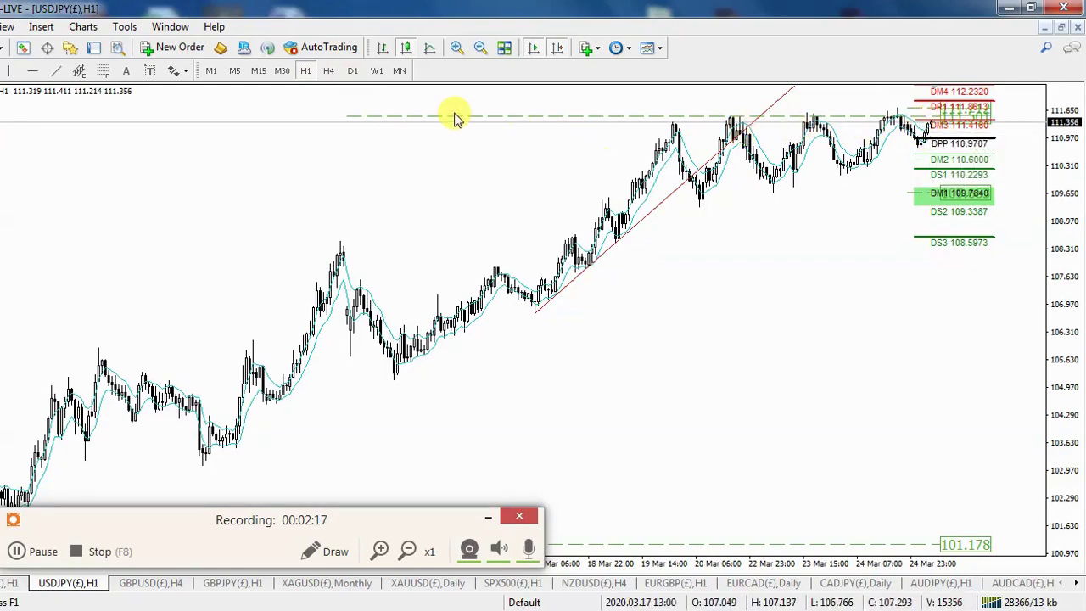
left_click(328, 71)
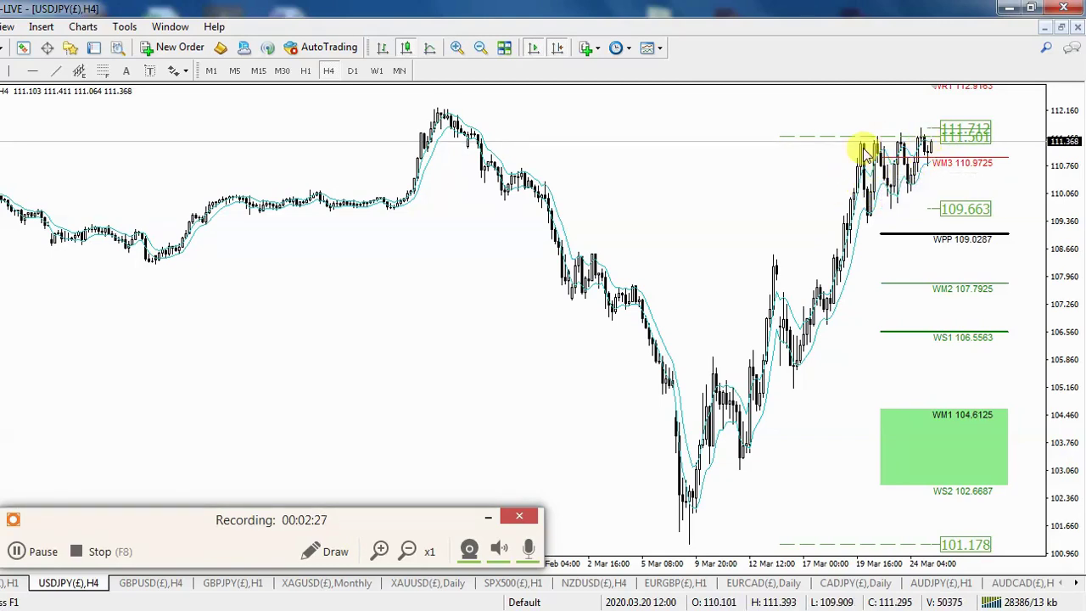
left_click(306, 551)
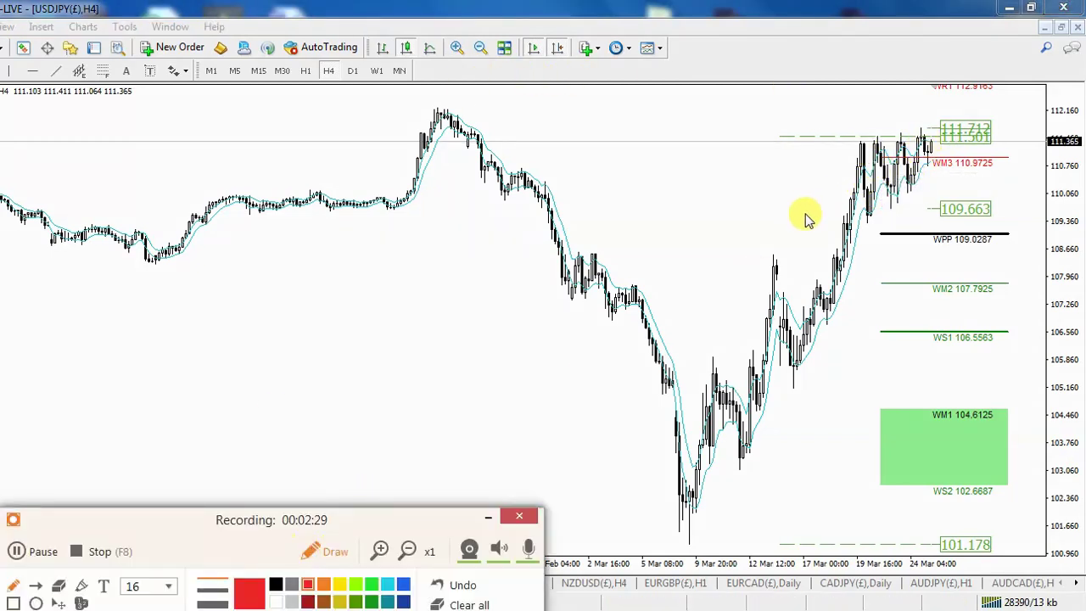
left_click_drag(872, 118, 874, 143)
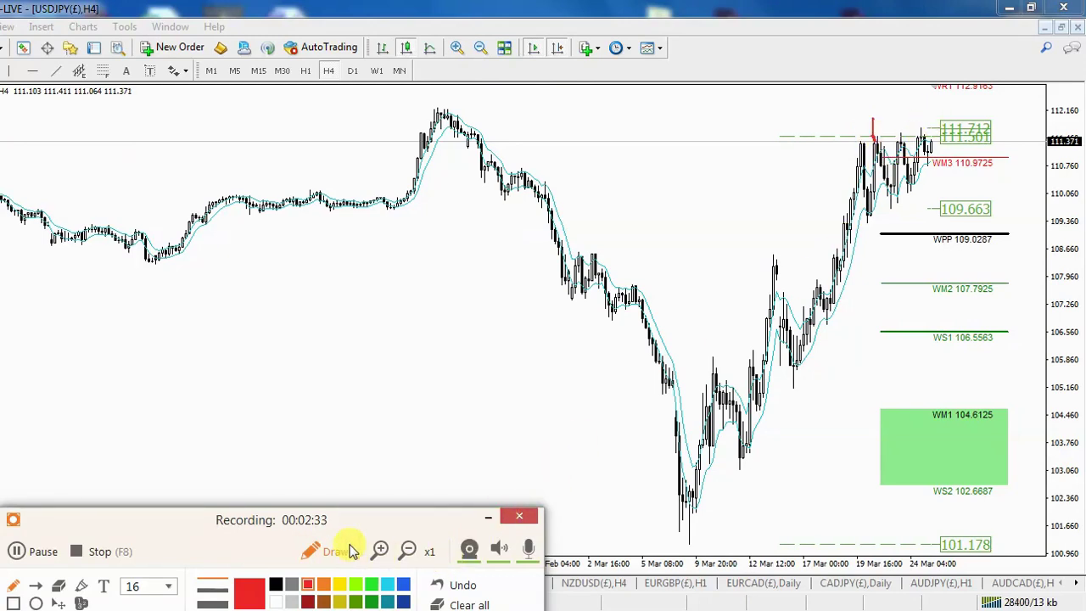
left_click(320, 553)
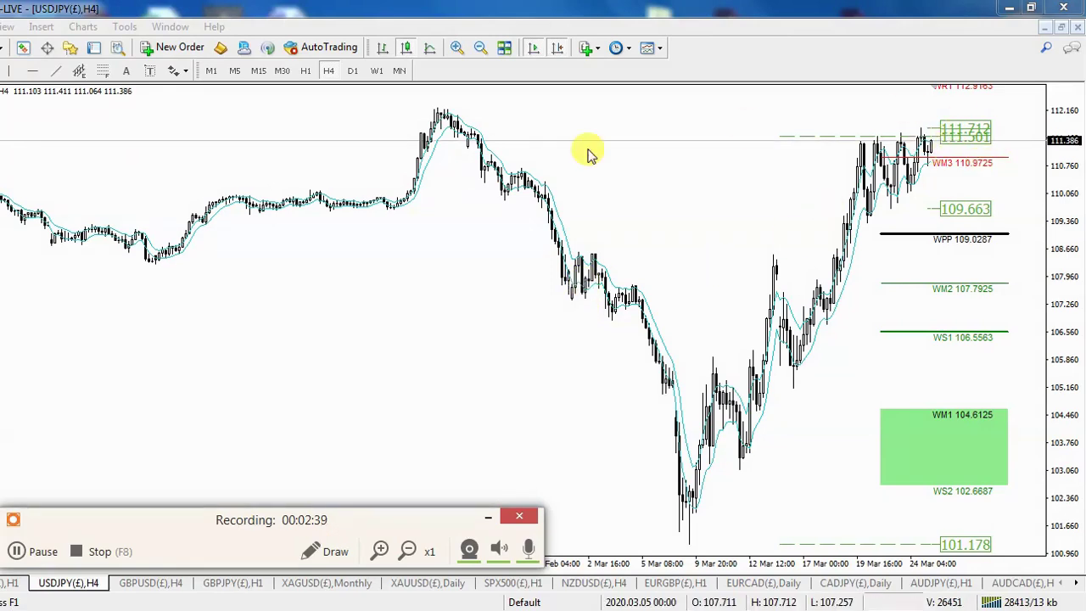
left_click(355, 71)
middle_click(602, 126)
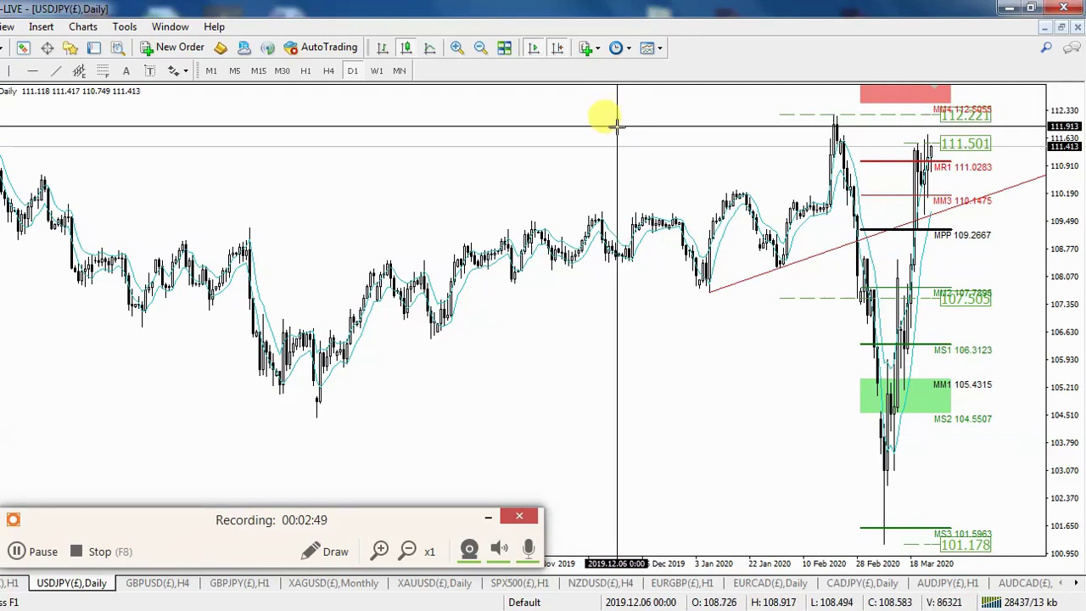
left_click(588, 139)
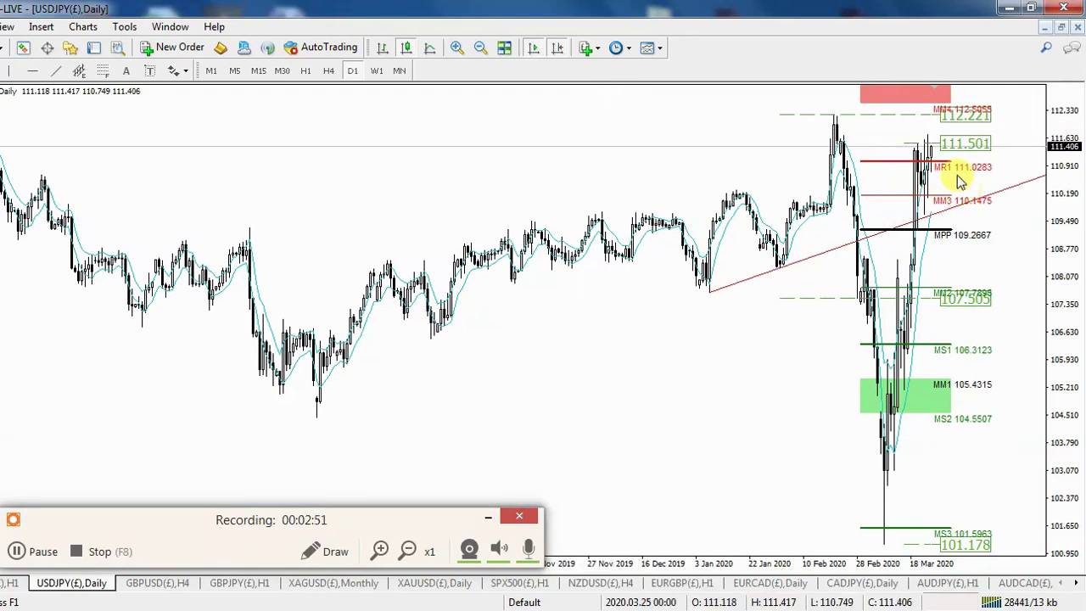
left_click(328, 71)
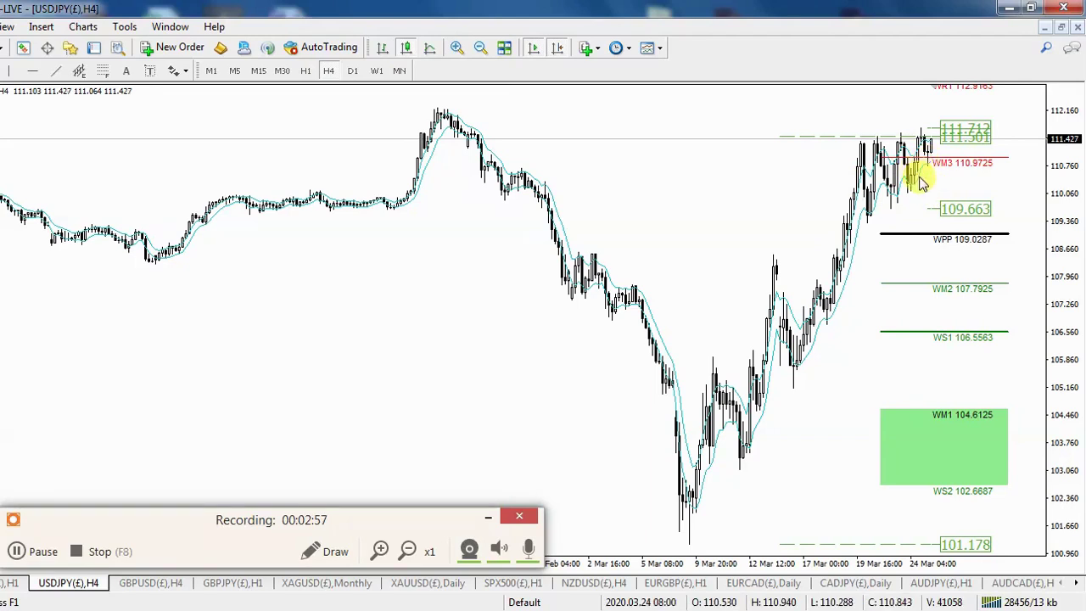
middle_click(861, 129)
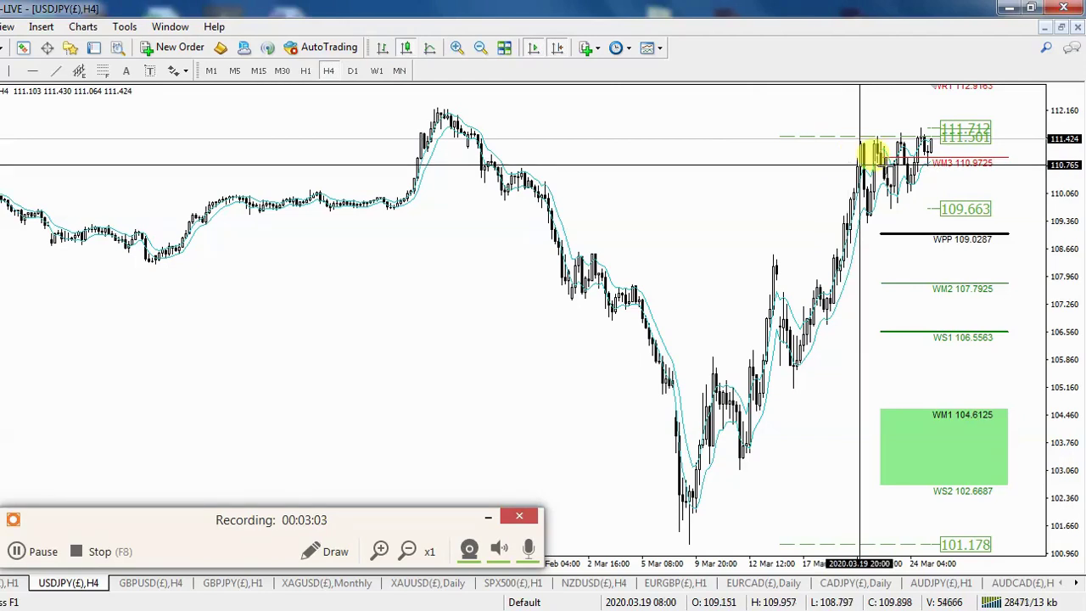
middle_click(925, 174)
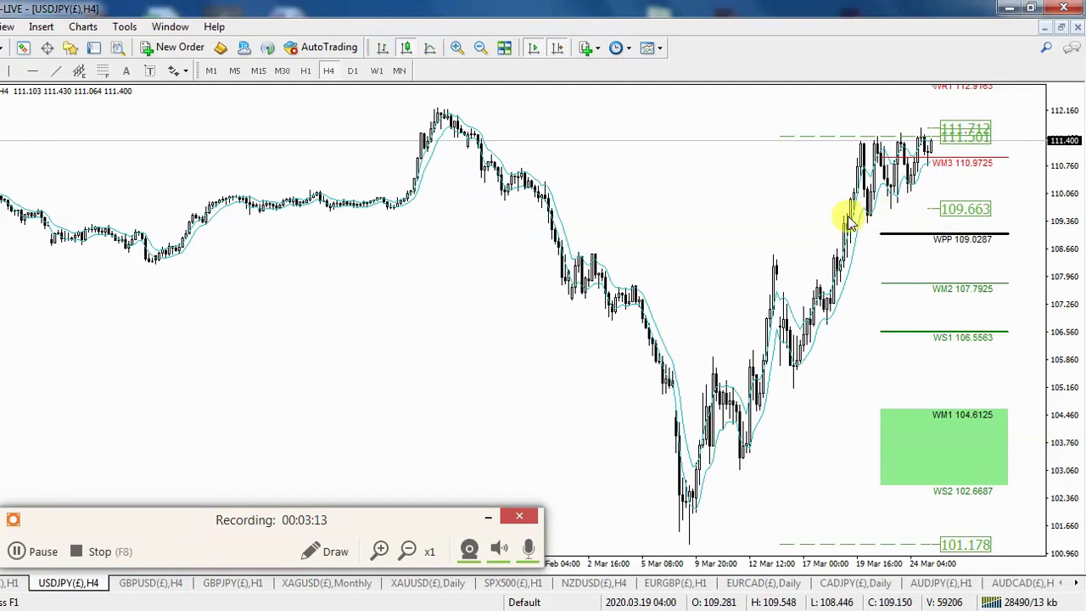
Mark the 109.663 level and the WPP 109.0287 pivot with red annotations
left_click(316, 561)
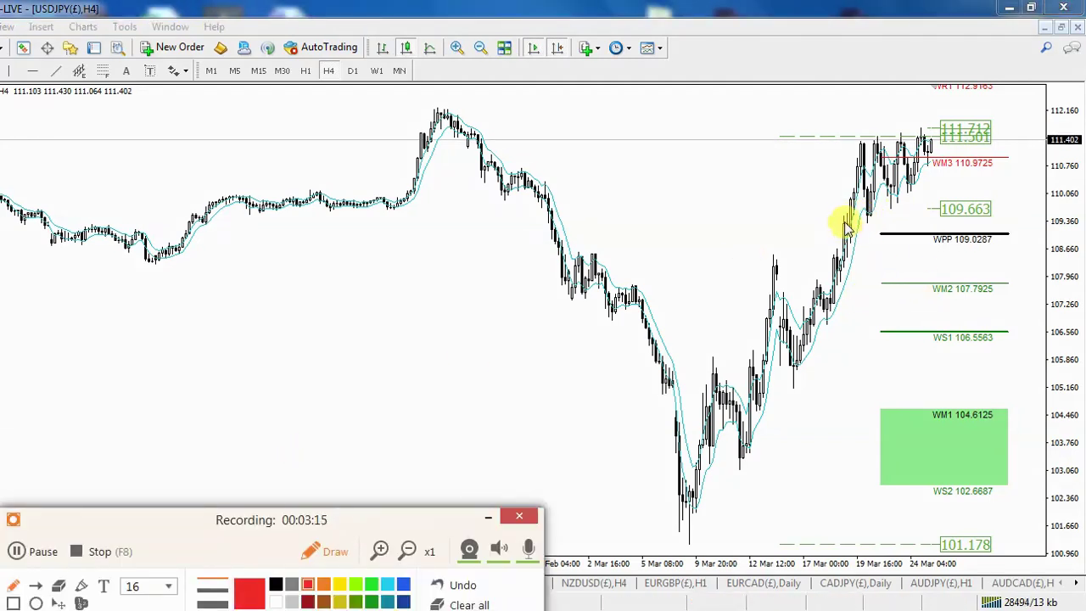
left_click_drag(841, 213, 937, 214)
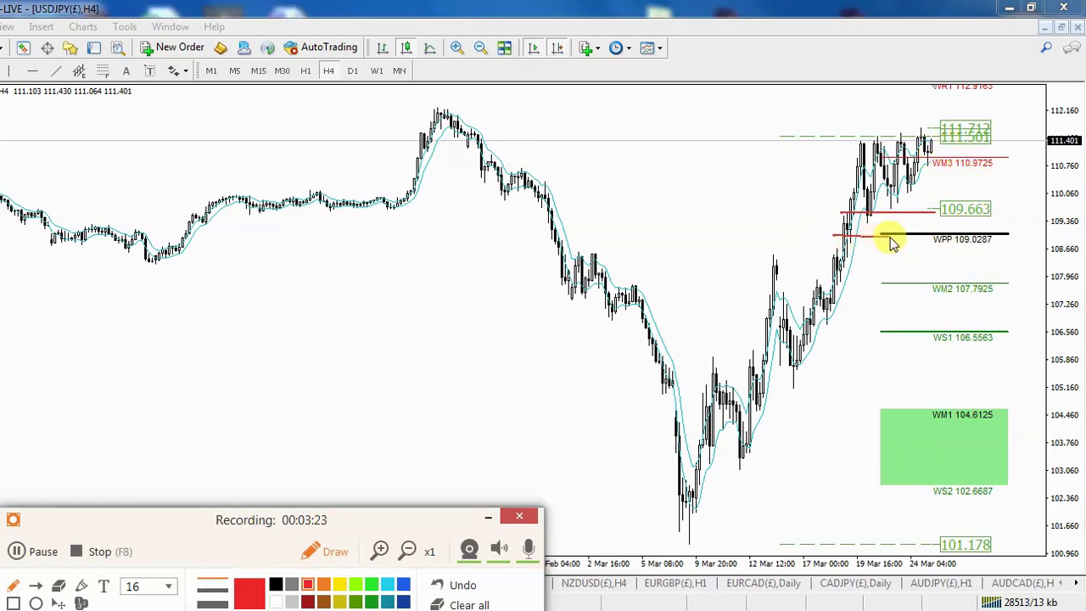
mouse_move(888, 231)
left_mouse_down()
mouse_move(981, 230)
mouse_move(993, 245)
mouse_move(882, 239)
left_mouse_up()
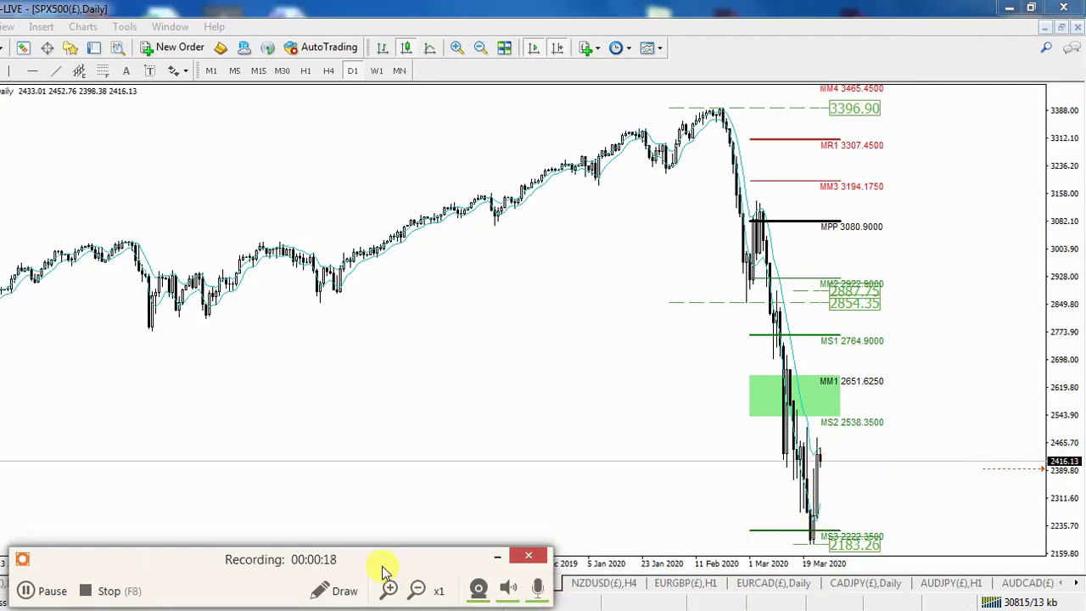
Switch SPX500 to four-hour candles and read the price near 2414.88 with the crosshair
left_click_drag(384, 568, 395, 529)
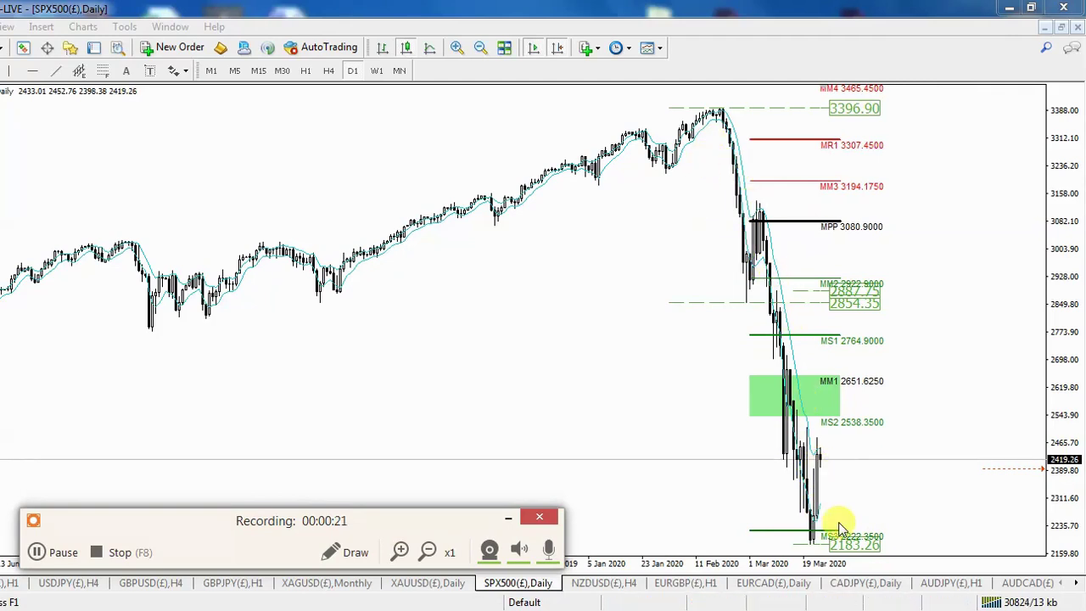
left_click(328, 71)
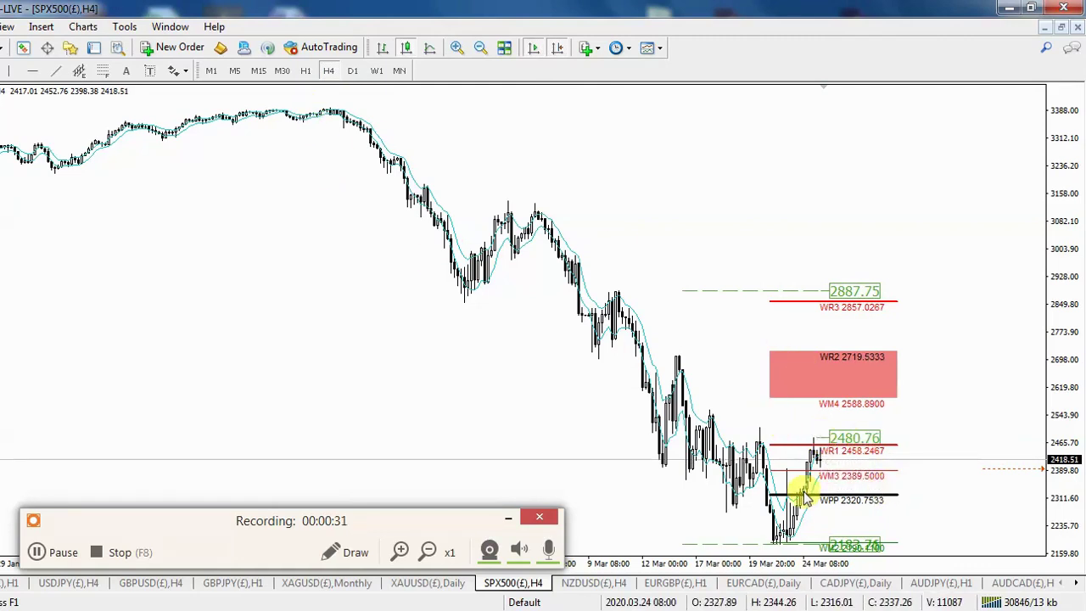
middle_click(661, 404)
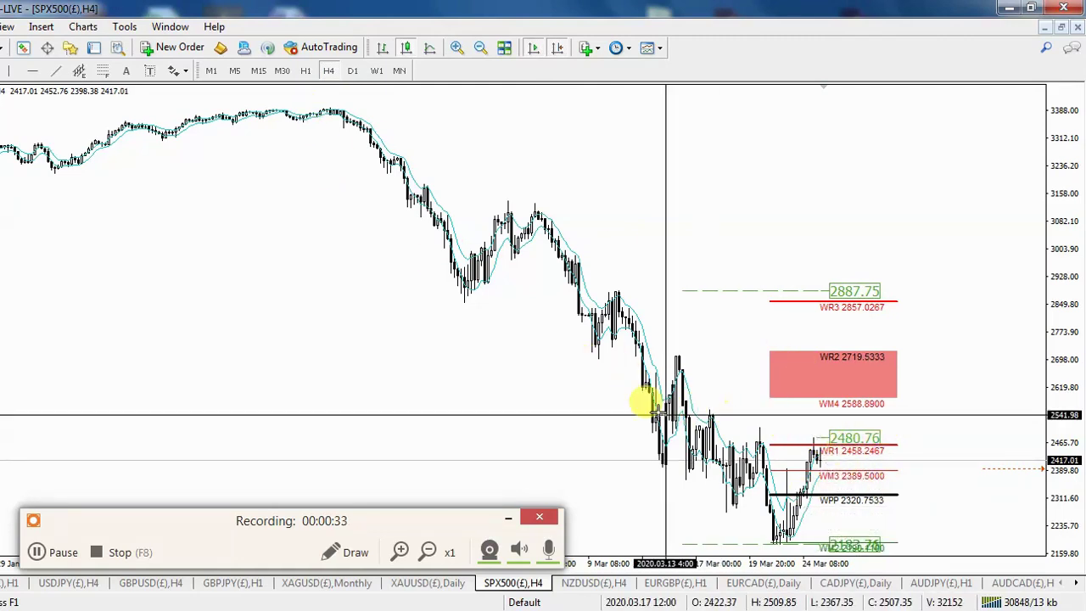
left_click(588, 419)
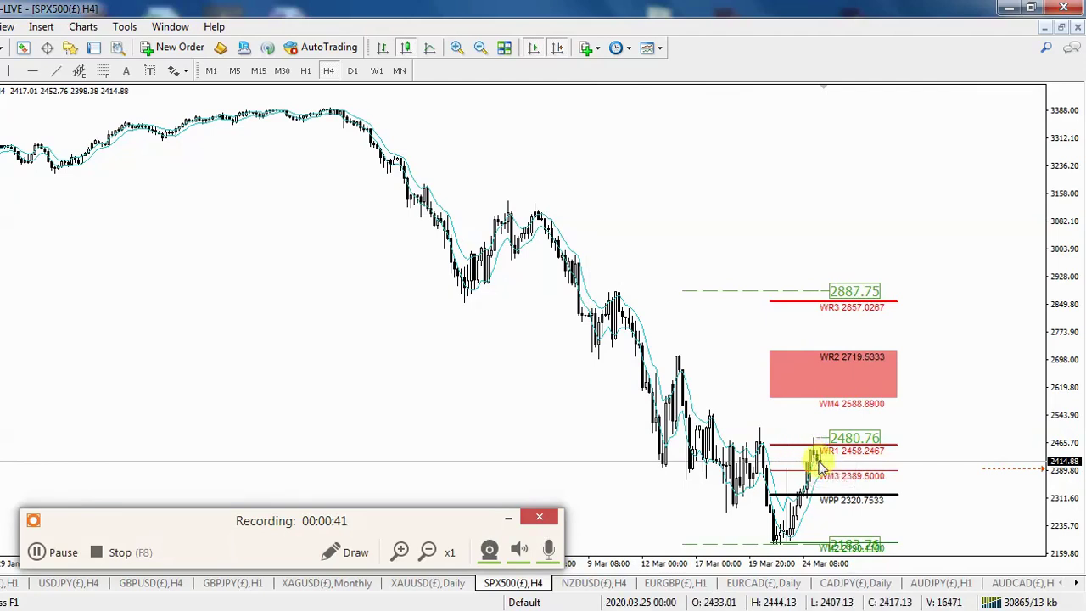
left_click(344, 552)
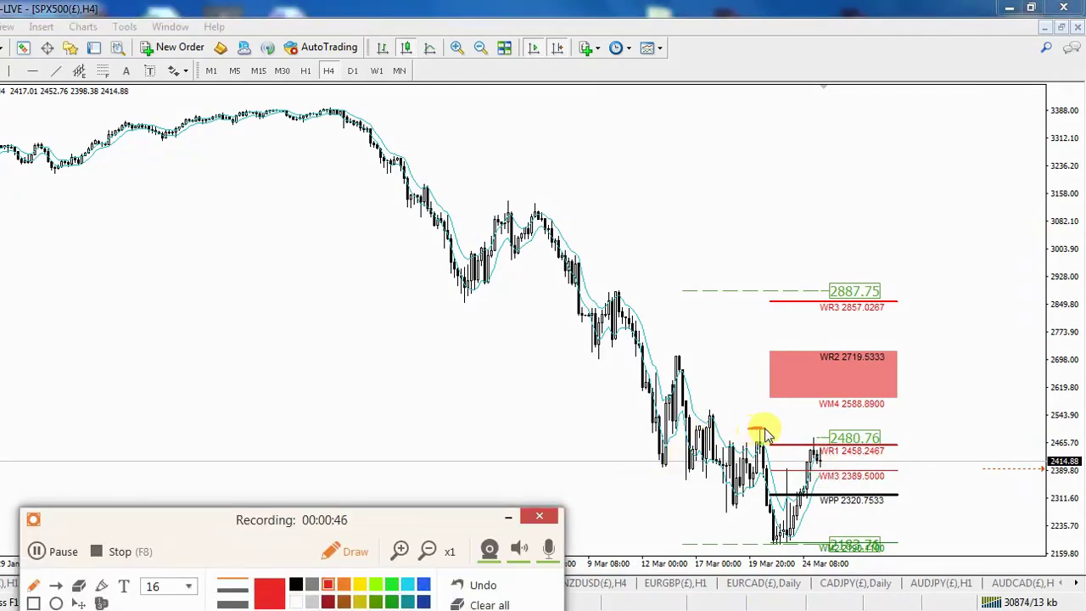
Clear all red annotations from the SPX500 chart and exit drawing mode
left_click(493, 599)
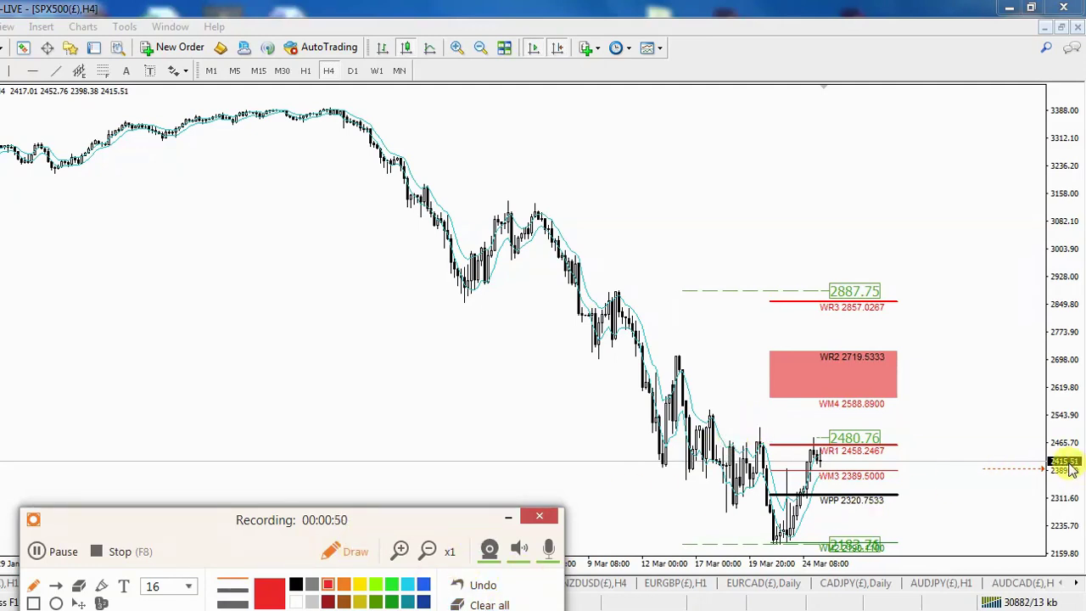
left_click(348, 553)
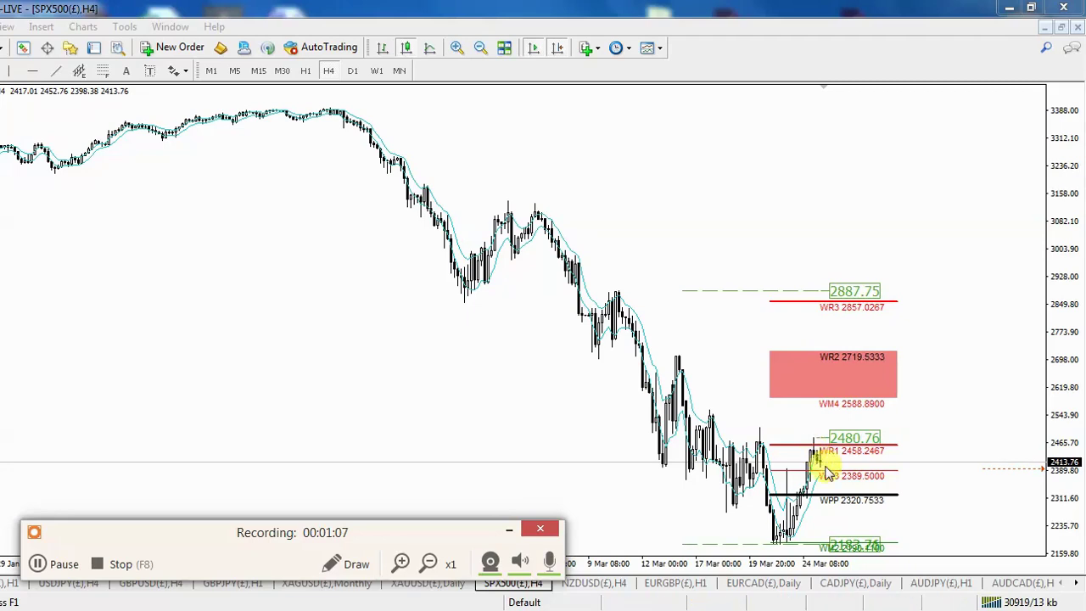
Step SPX500 through the H1 and D1 timeframes to weekly candles
left_click(306, 71)
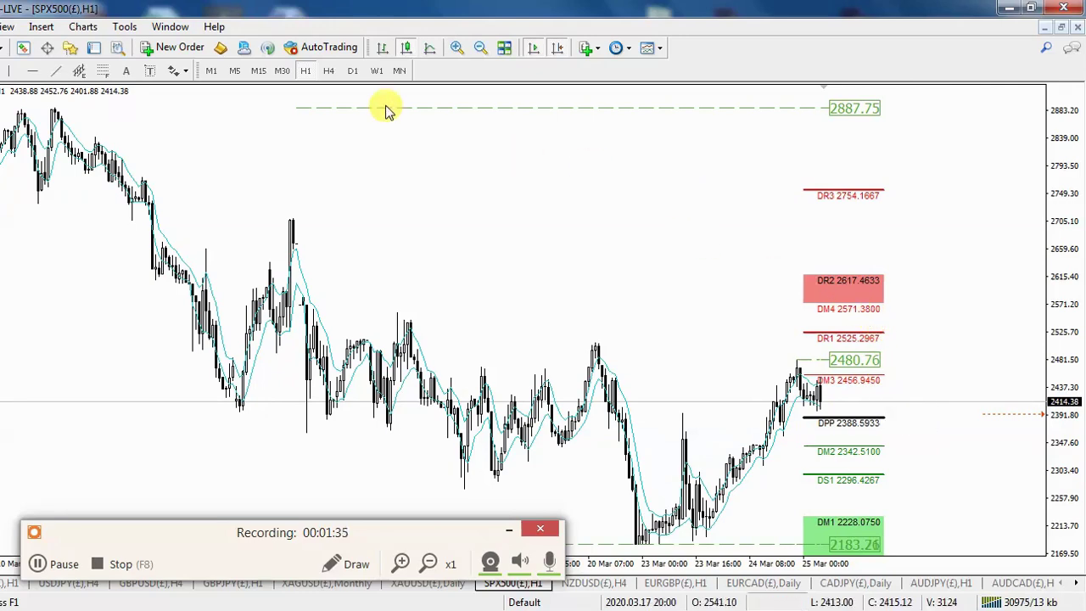
left_click(352, 71)
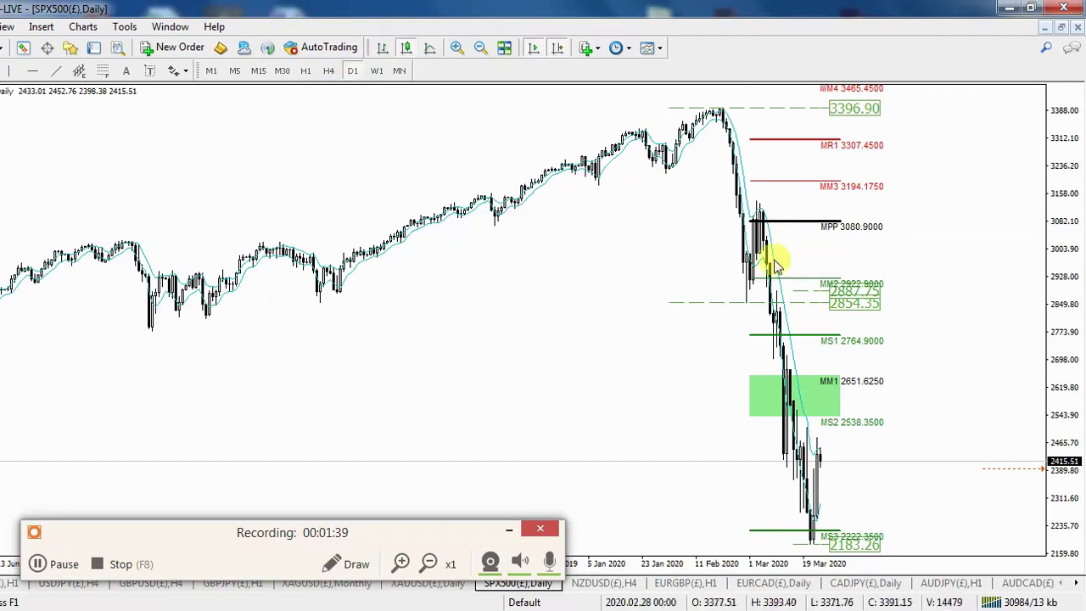
left_click(376, 72)
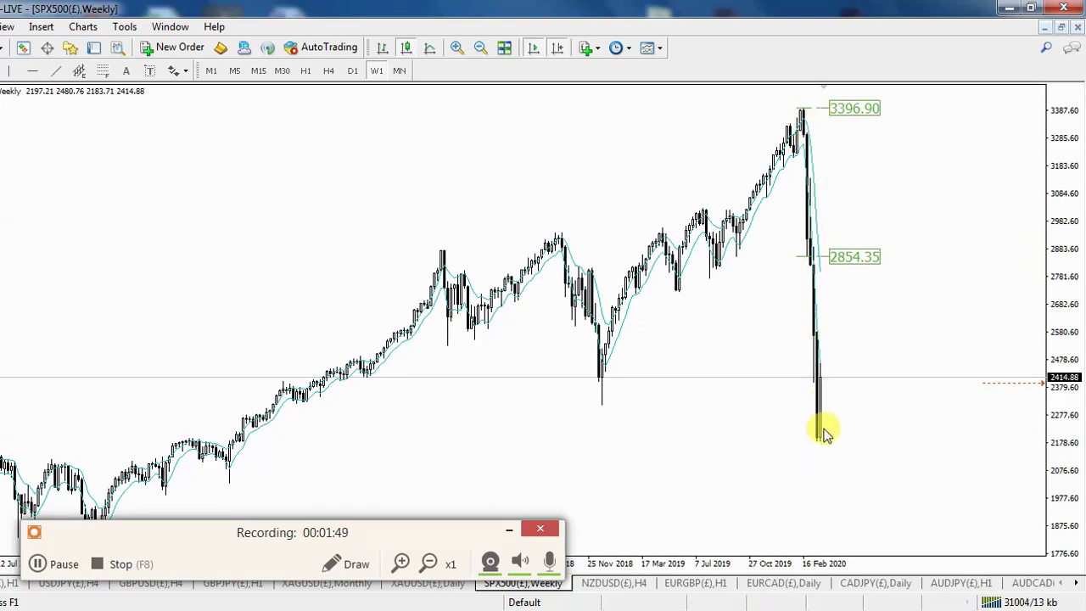
Put SPX500 back on daily candles, price near 2414.13 below MS2 2538.35
mouse_move(820, 378)
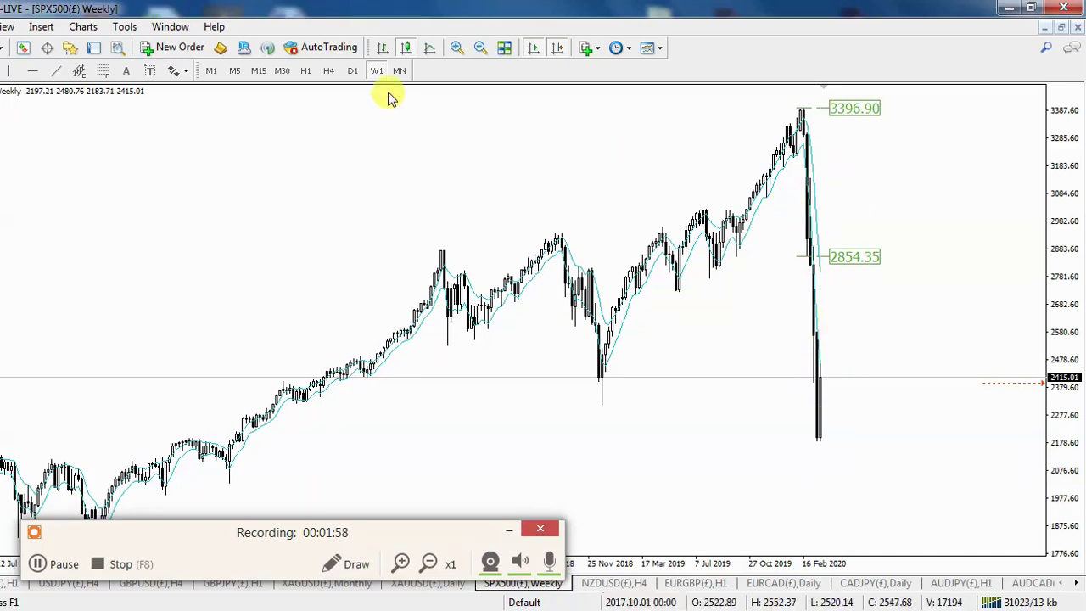
left_click(352, 72)
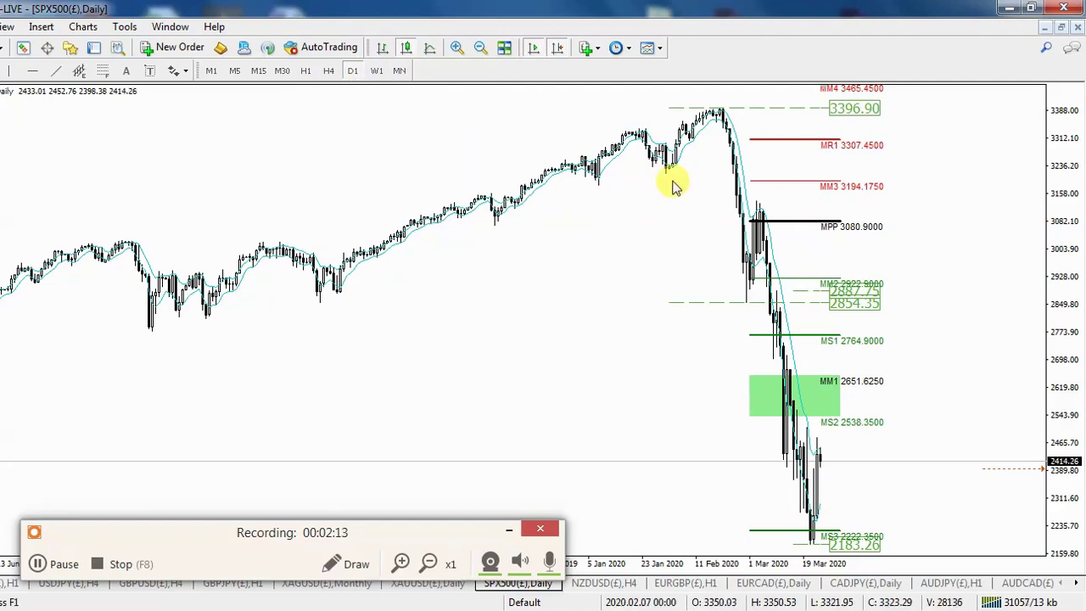
Review SPX500 on one-hour candles, reading price and date with the crosshair
left_click(306, 71)
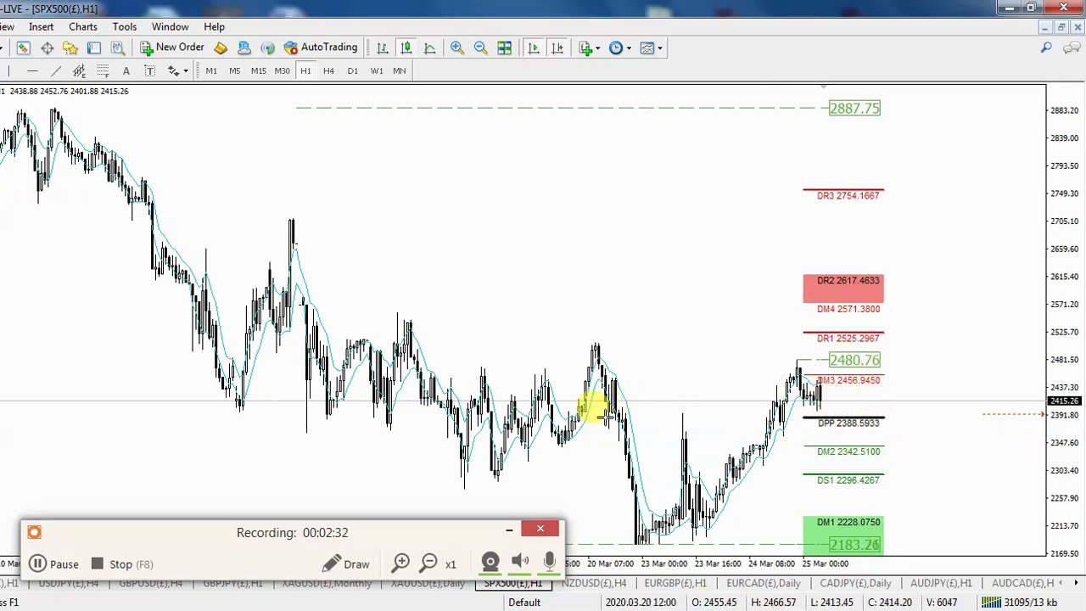
middle_click(598, 399)
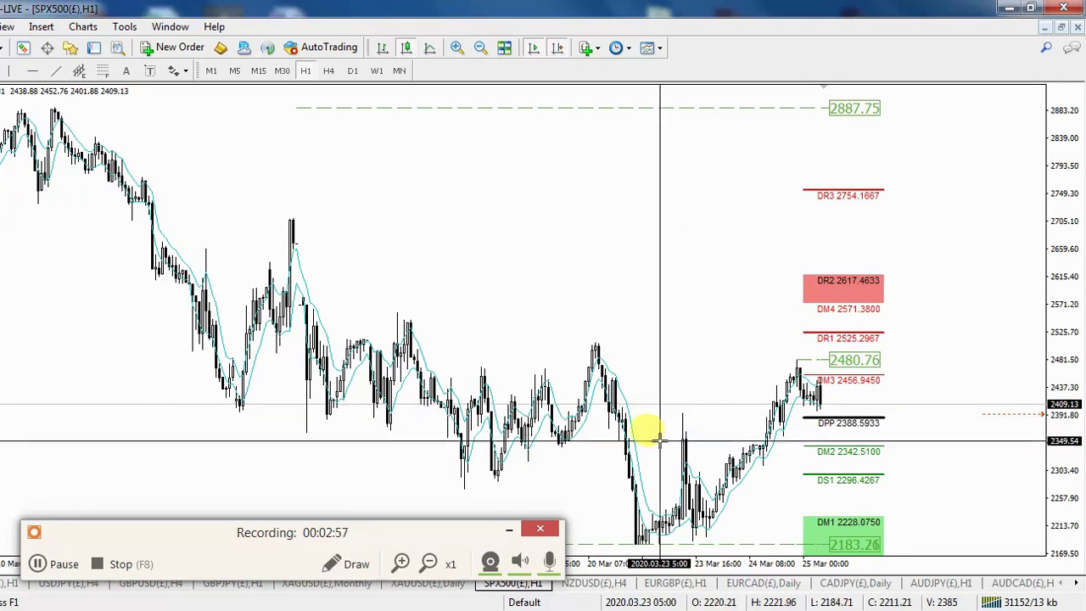
left_click(684, 435)
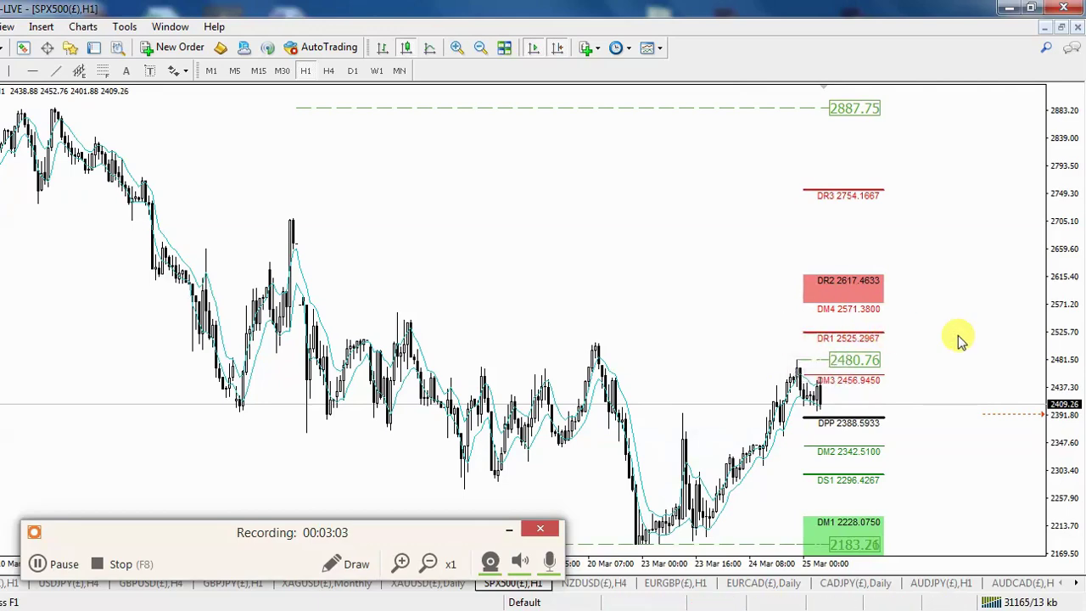
Switch SPX500 to four-hour candles and check the price near 2411.38 with the crosshair
left_click(328, 71)
middle_click(465, 286)
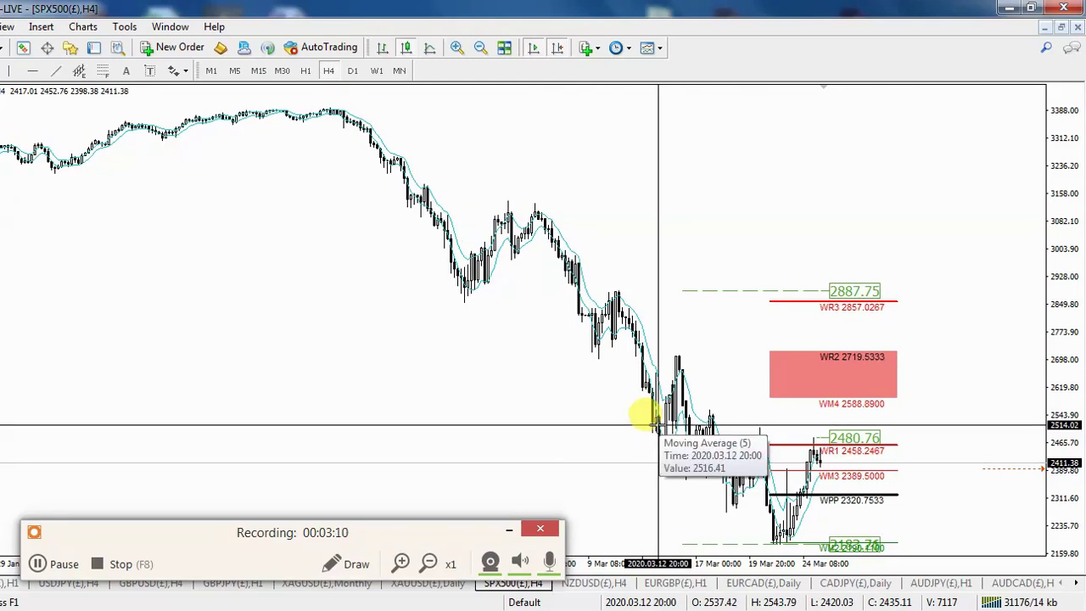
middle_click(651, 416)
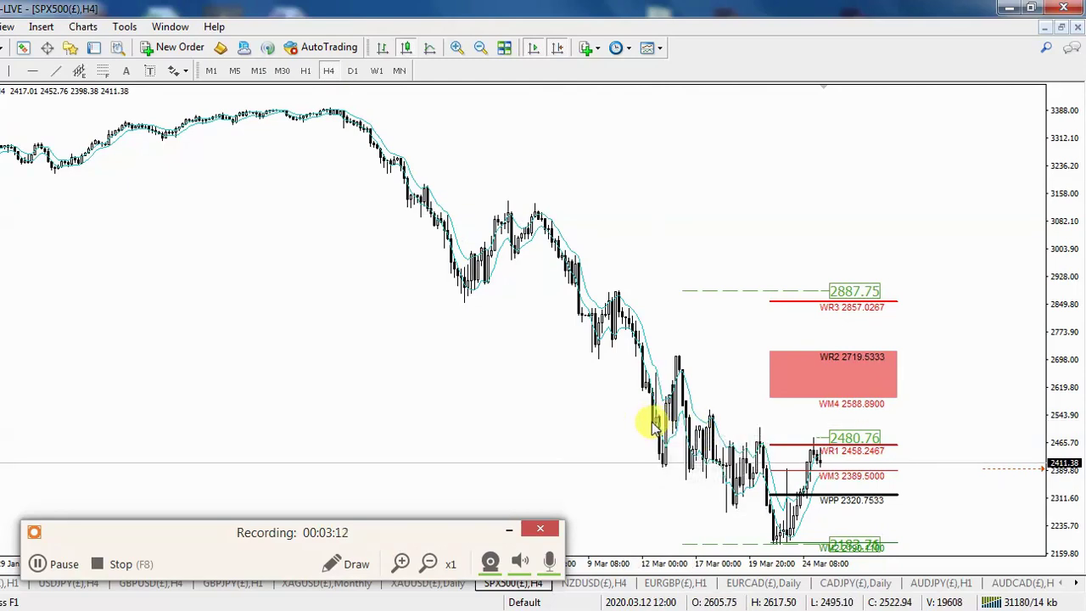